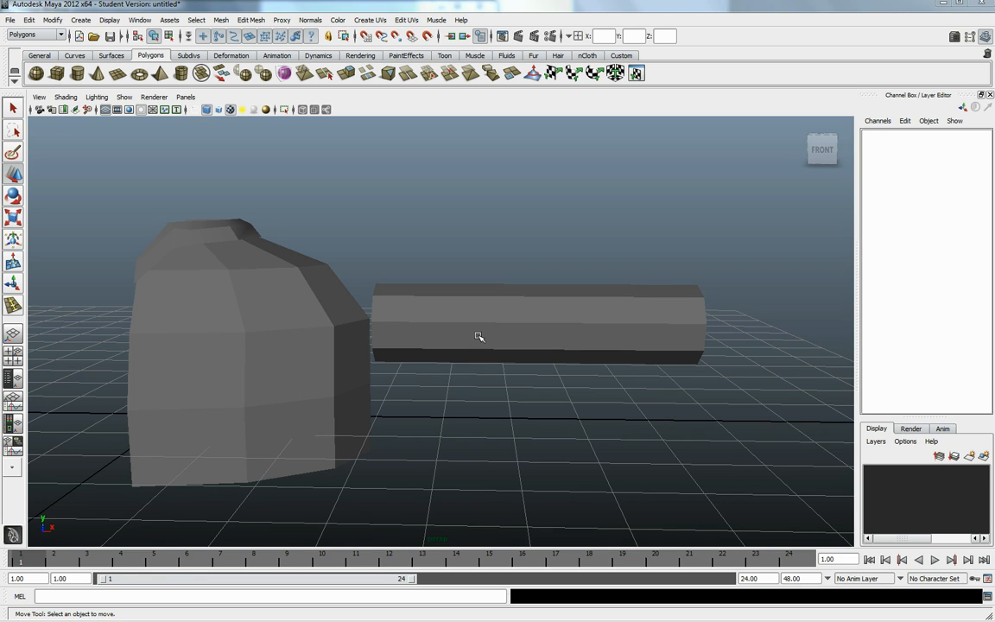
Step: Examine the torso and arm cylinder from several angles, comparing their edge divisions where the two meshes meet
left_click(260, 260)
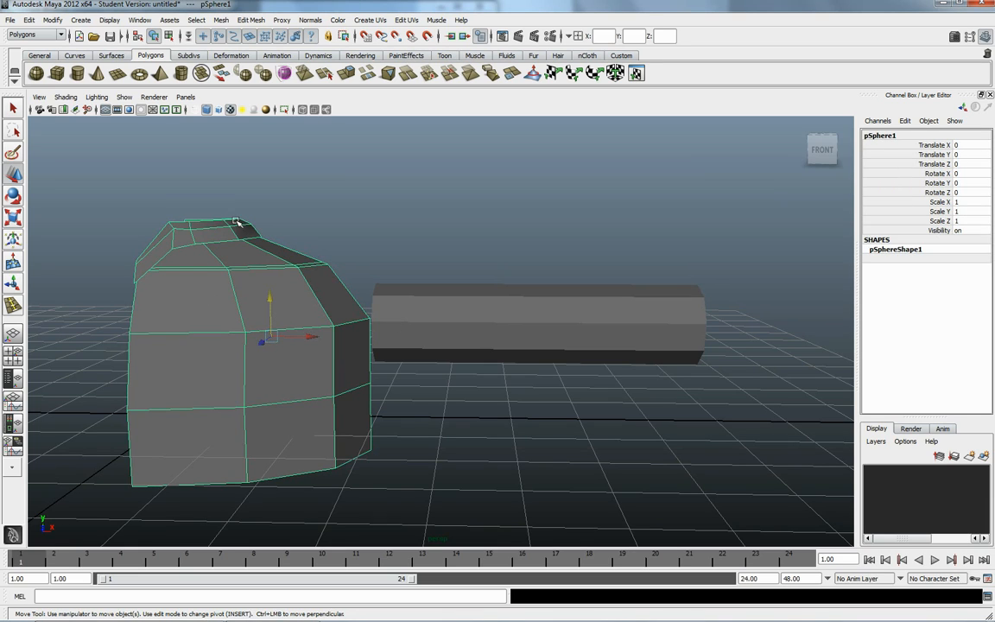
left_click(507, 327)
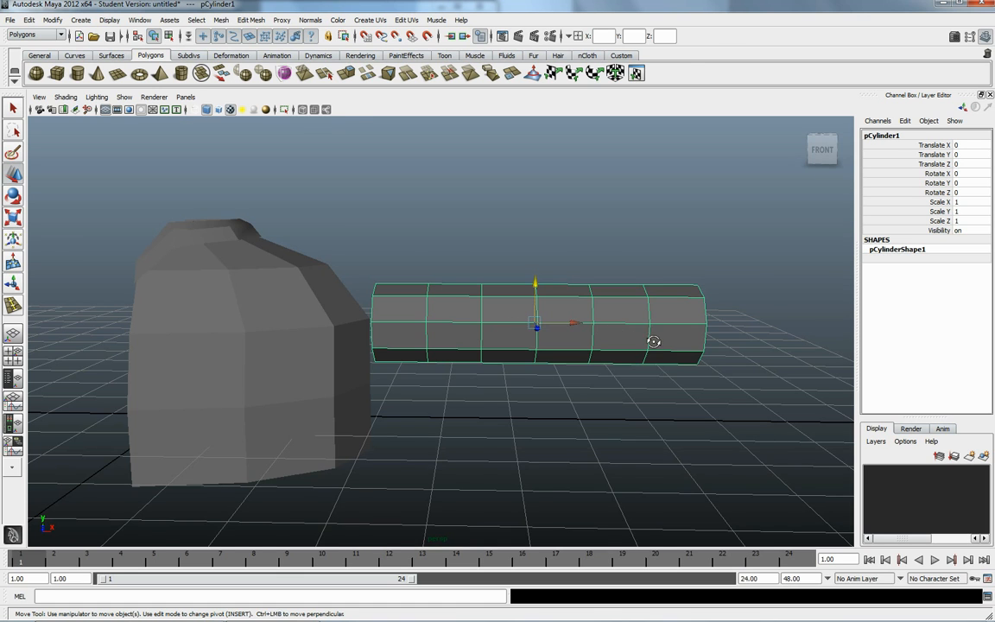
left_click_drag(654, 342, 377, 342, "alt")
left_click(221, 305)
left_click_drag(220, 306, 380, 350, "alt")
left_click(384, 340)
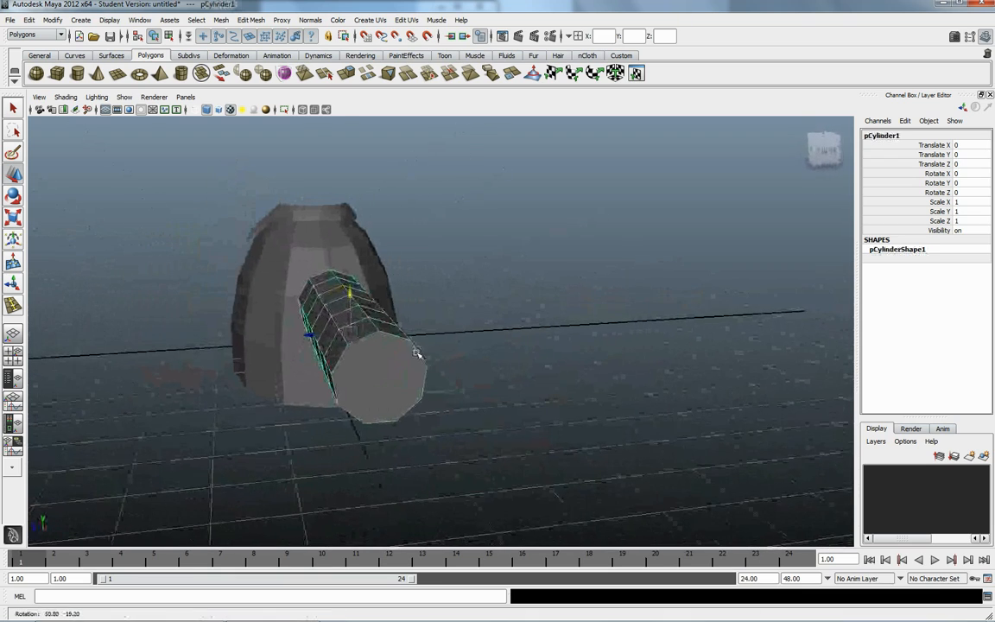
left_click(921, 249)
left_click_drag(361, 377, 419, 378, "alt")
left_click_drag(795, 308, 811, 228, "alt")
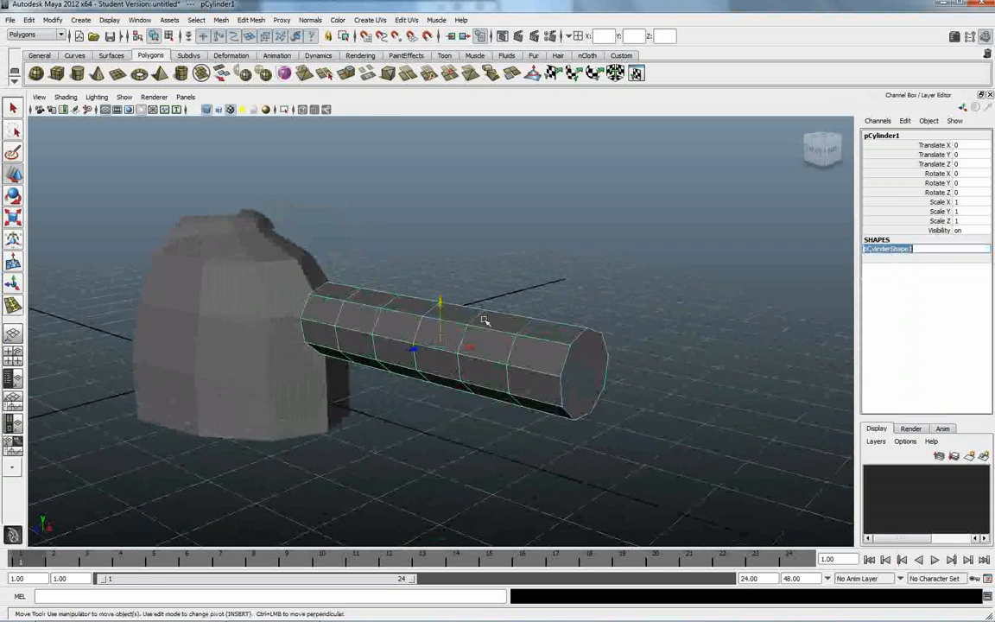
left_click_drag(406, 419, 444, 306, "alt")
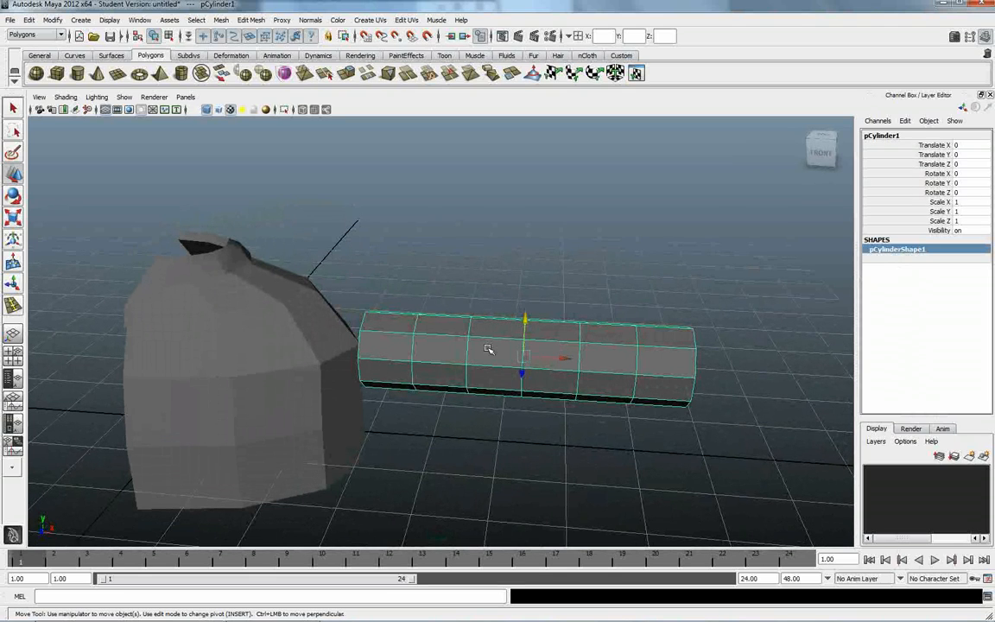
left_click_drag(455, 339, 404, 354, "alt")
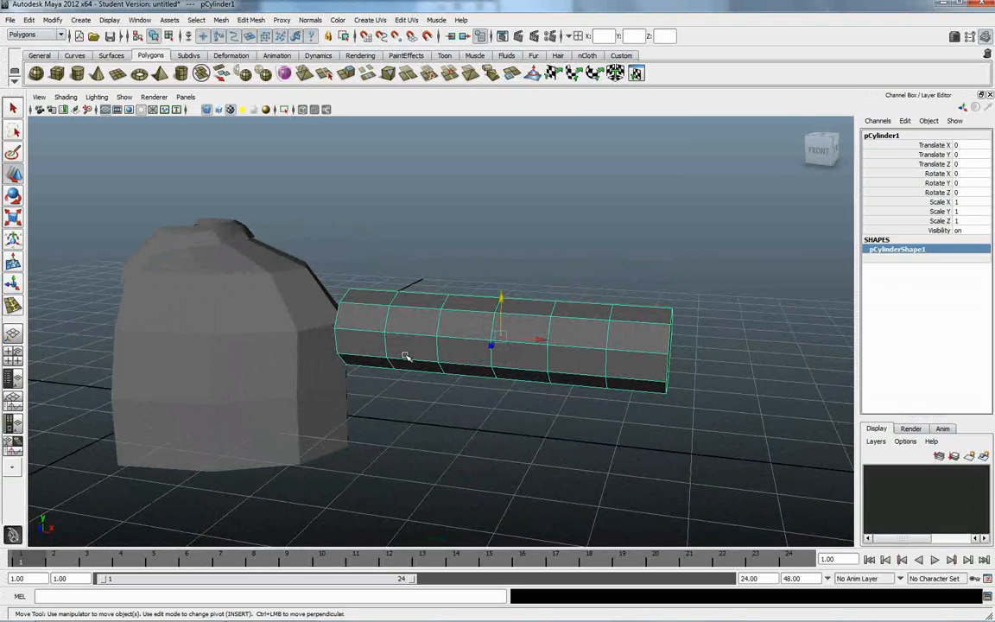
left_click_drag(404, 354, 360, 302, "alt")
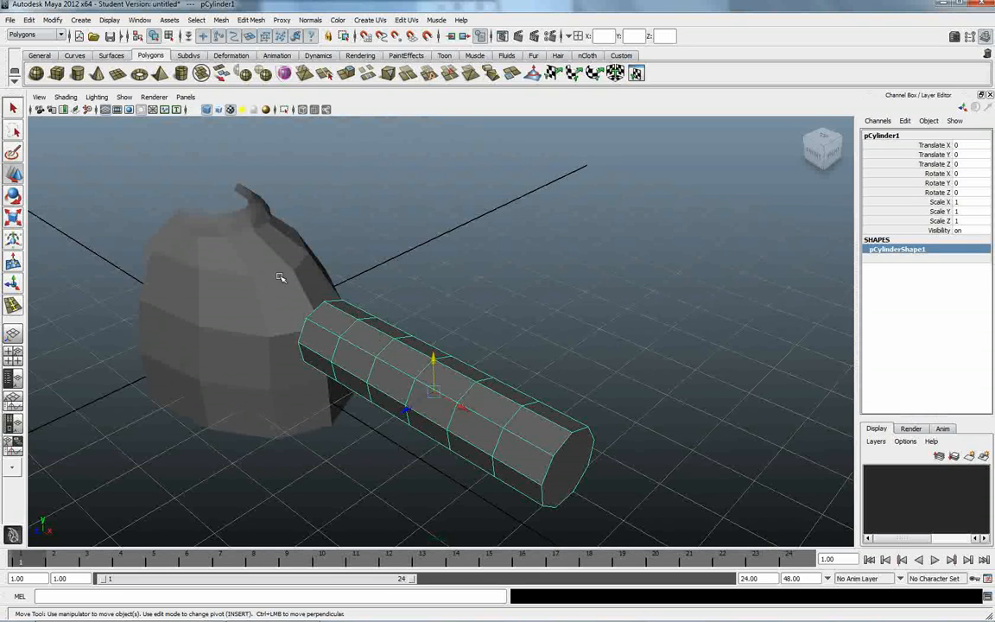
left_click(251, 286)
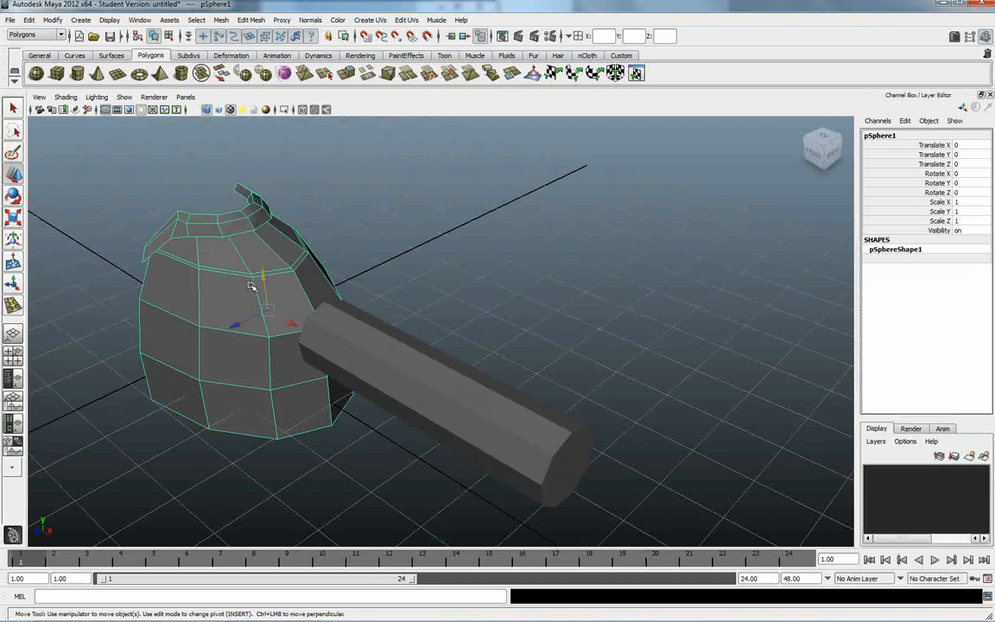
left_click_drag(251, 286, 253, 284, "alt")
right_click_drag(253, 284, 376, 287, "alt")
middle_click_drag(365, 287, 403, 288, "alt")
left_click_drag(403, 288, 435, 281, "alt")
left_click(559, 322)
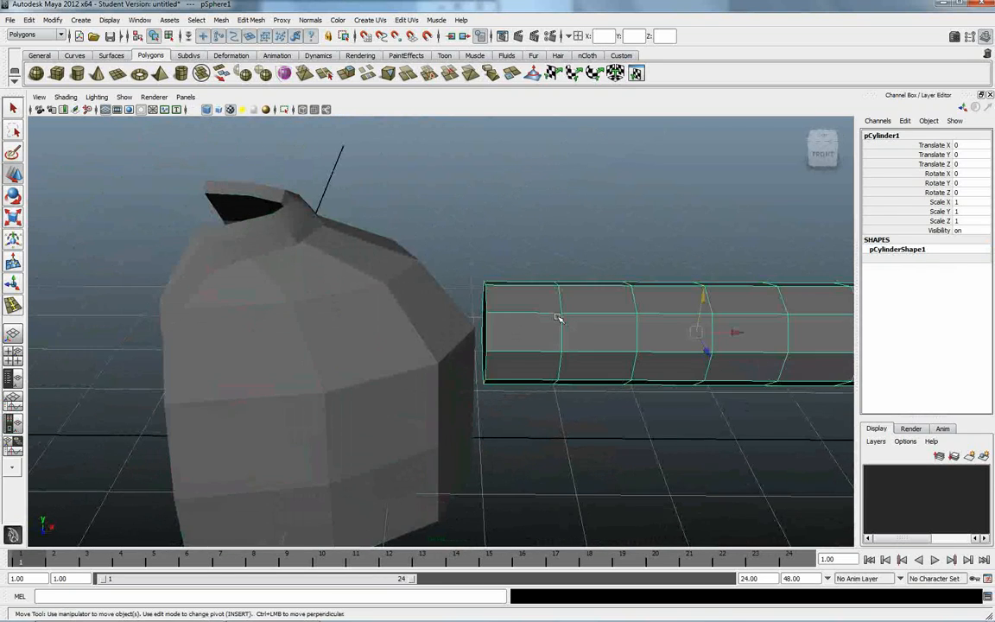
left_click(378, 273)
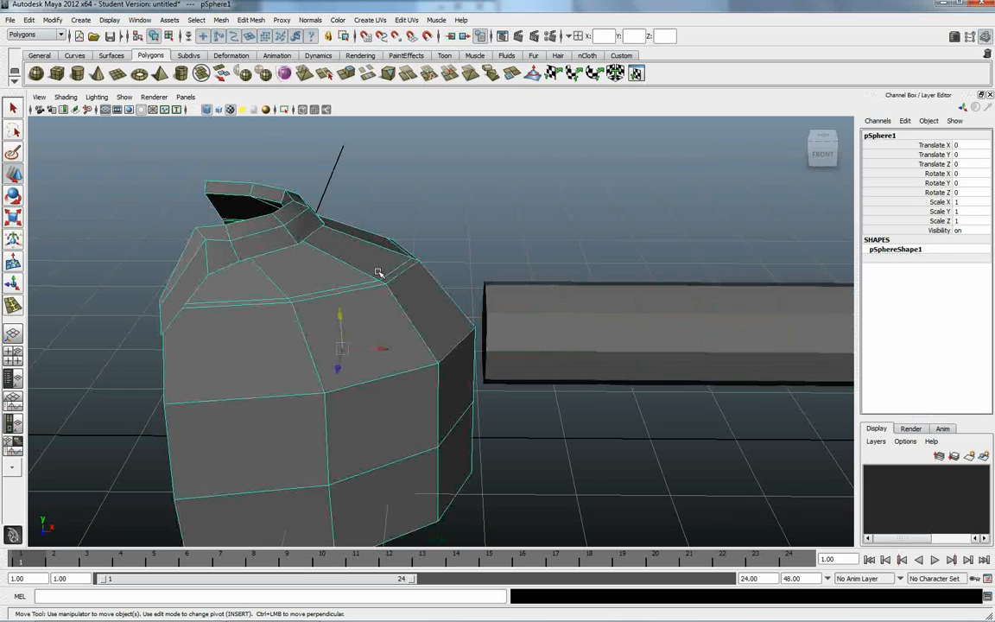
left_click_drag(528, 327, 433, 331, "alt")
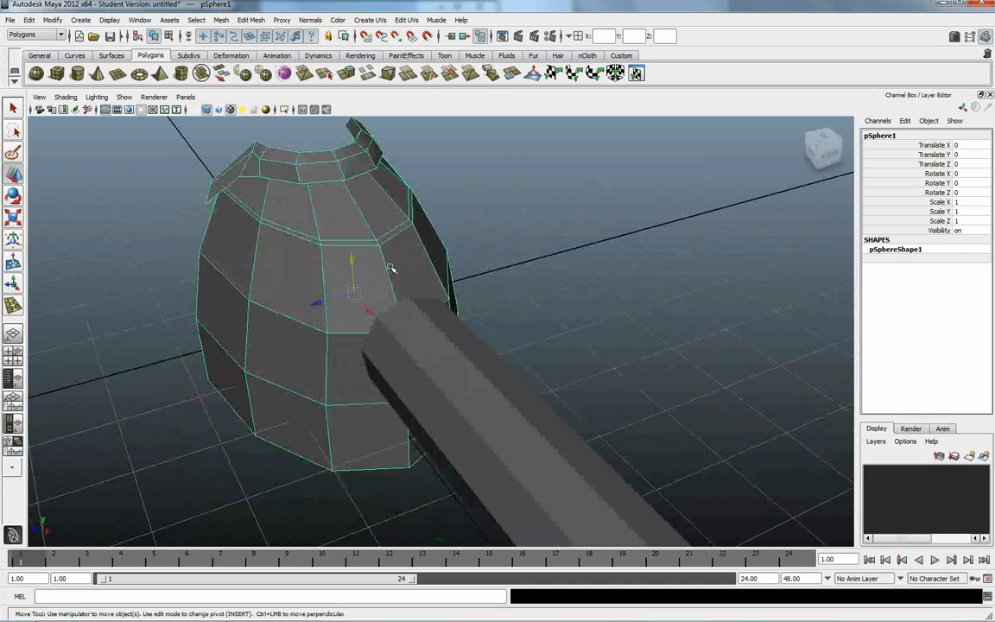
left_click_drag(466, 375, 429, 345, "alt")
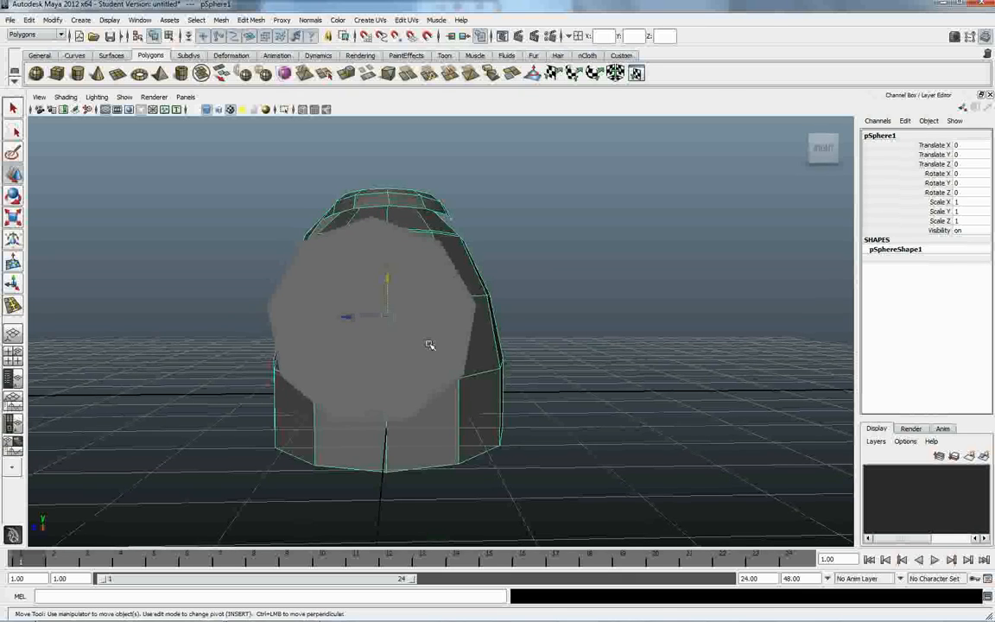
left_click(430, 336)
left_click_drag(430, 336, 453, 271, "alt")
left_click(464, 285)
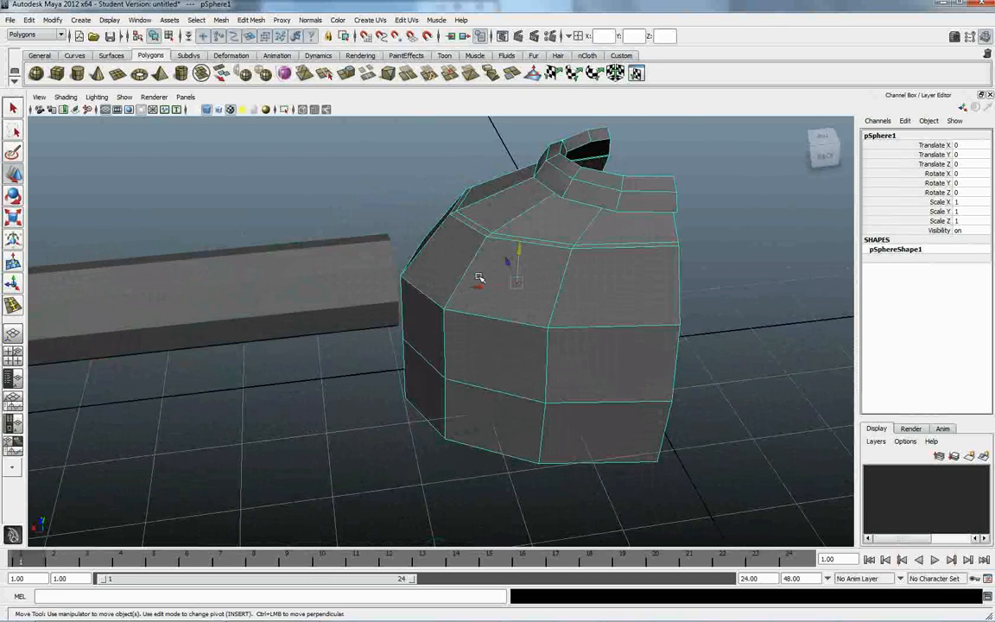
Step: Move the arm cylinder along X up to the torso's shoulder, to a Translate X of about -0.104
left_click_drag(441, 284, 678, 259, "alt")
right_click_drag(678, 258, 734, 269, "alt")
middle_click_drag(734, 270, 675, 283, "alt")
left_click(705, 298)
left_click_drag(752, 320, 700, 344)
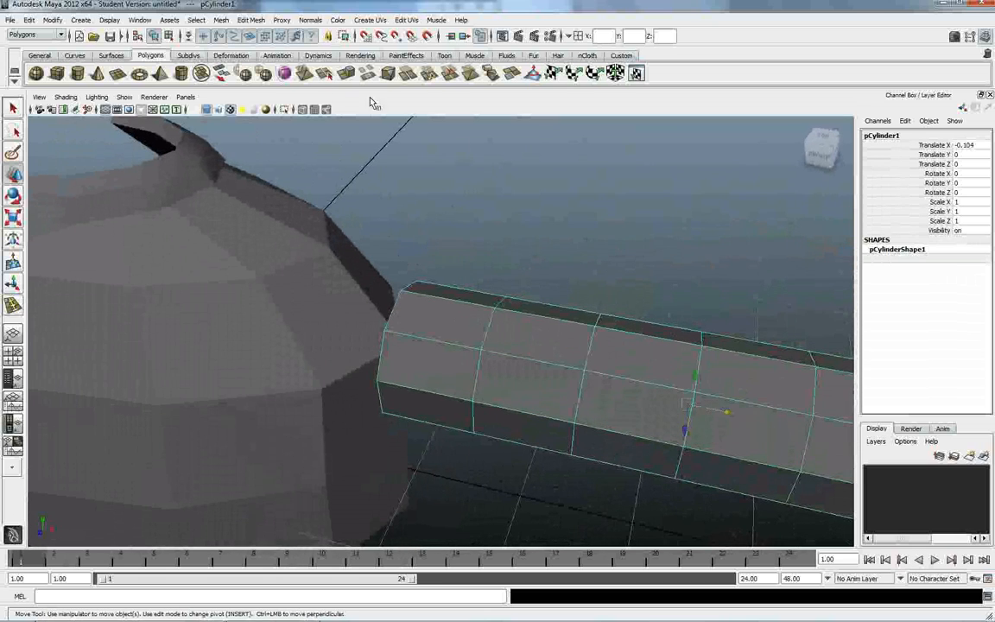
Step: Show wireframe on shaded and lower the arm cylinder to a Translate Y of about -0.165
left_click(221, 110)
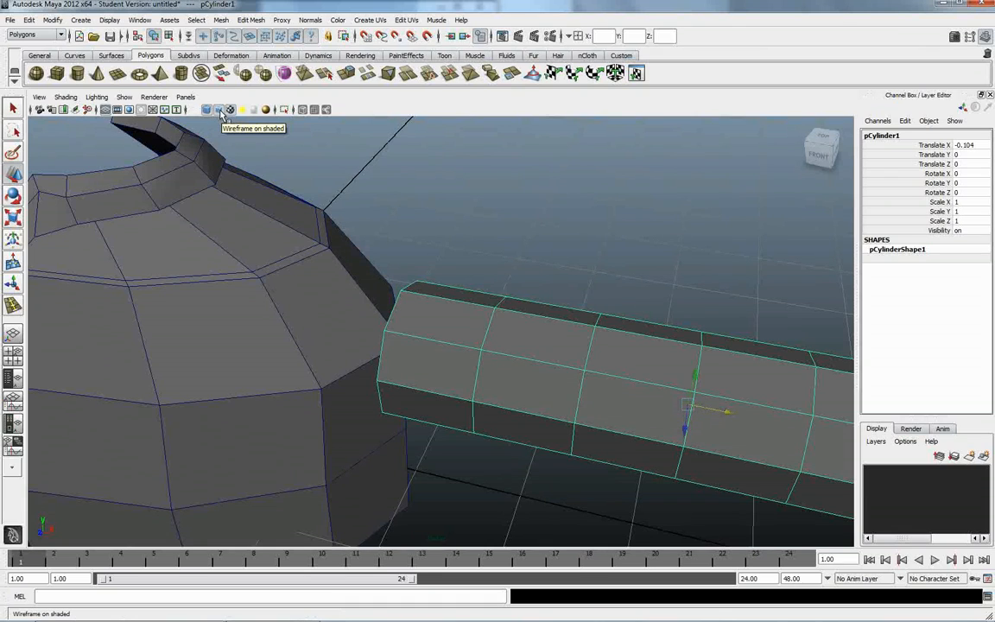
left_click_drag(456, 284, 529, 304, "alt")
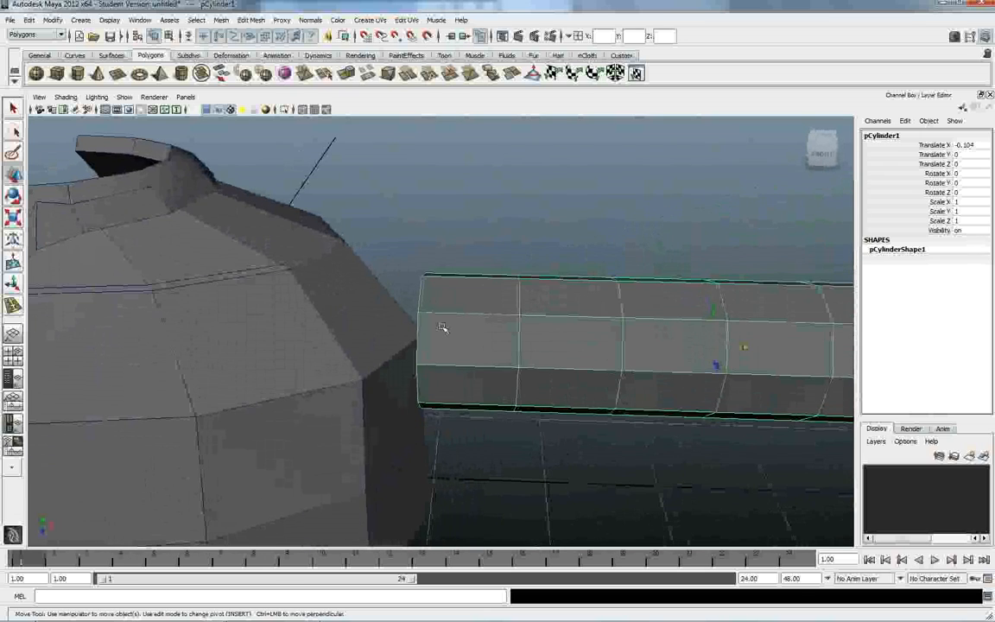
scroll(448, 329, "up", 3)
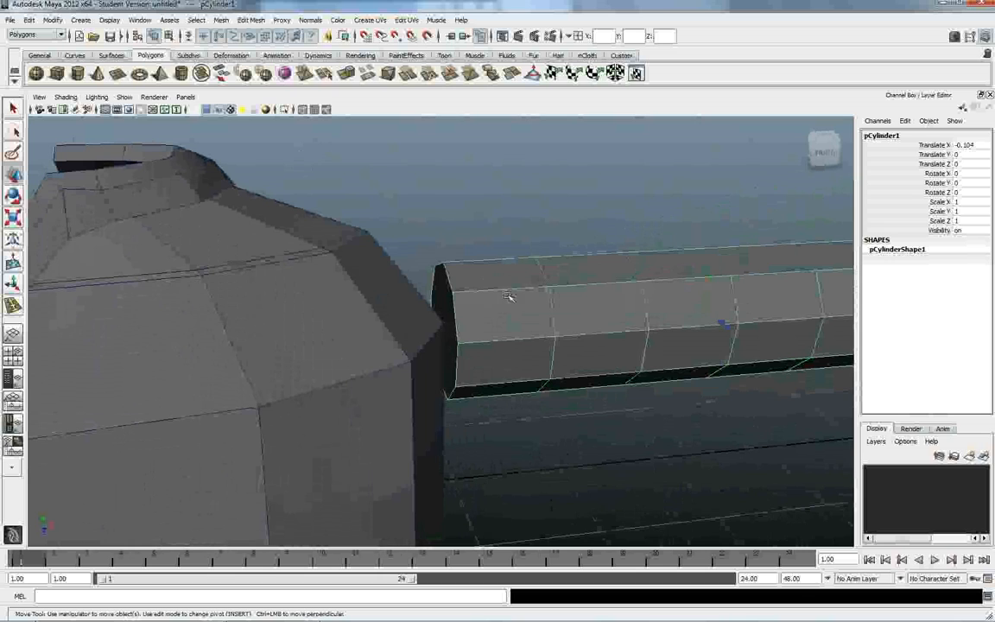
left_click_drag(706, 272, 711, 289)
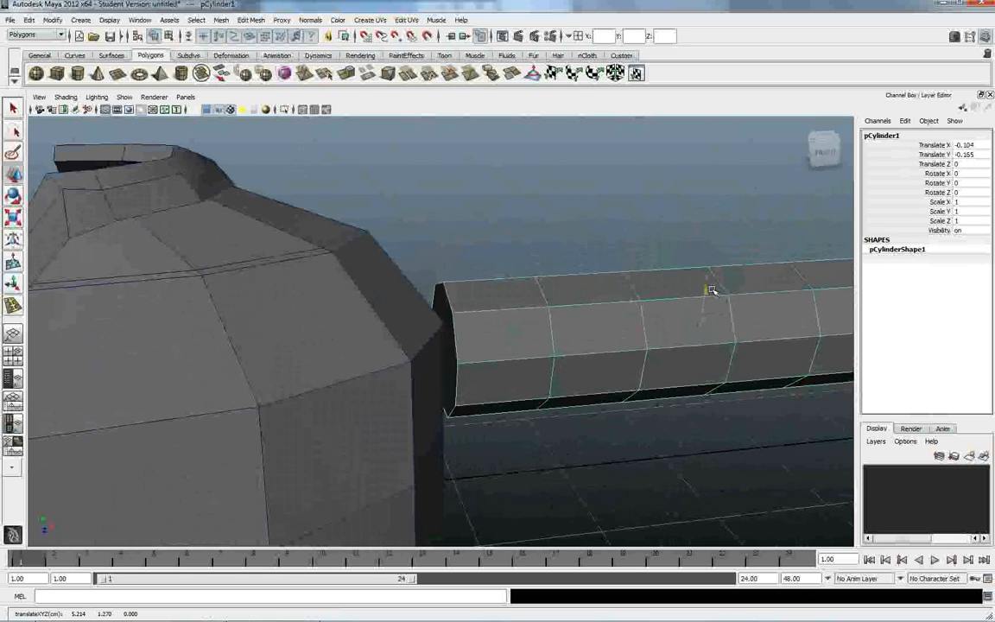
Step: Try snapping a torso vertex beside the shoulder onto a corner of the arm cylinder's end, and undo it
key("F8")
left_click_drag(448, 324, 316, 342, "alt")
left_click(446, 331)
left_click(489, 288)
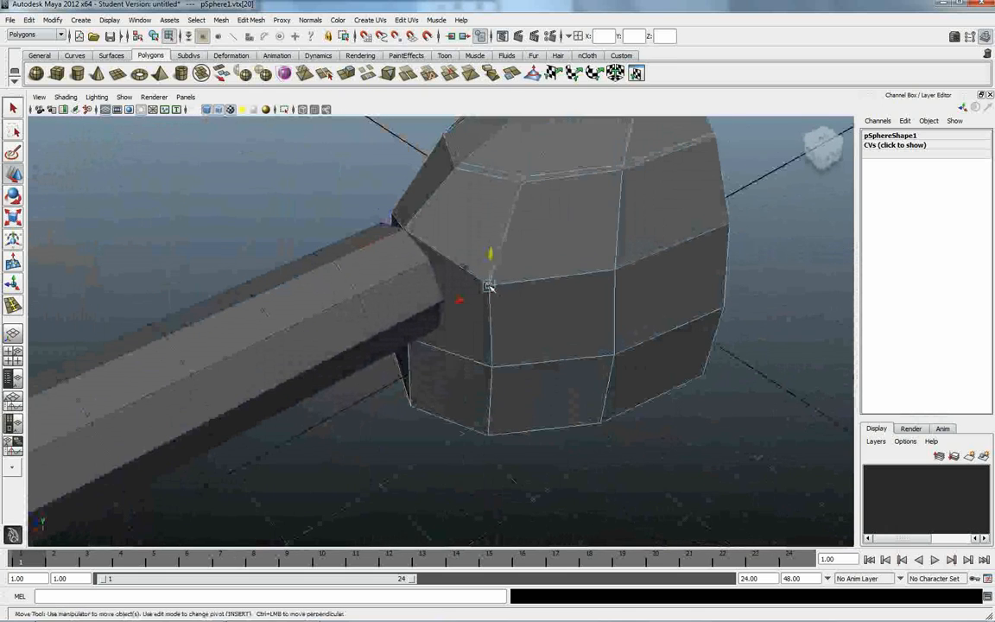
left_click_drag(487, 285, 546, 291, "alt")
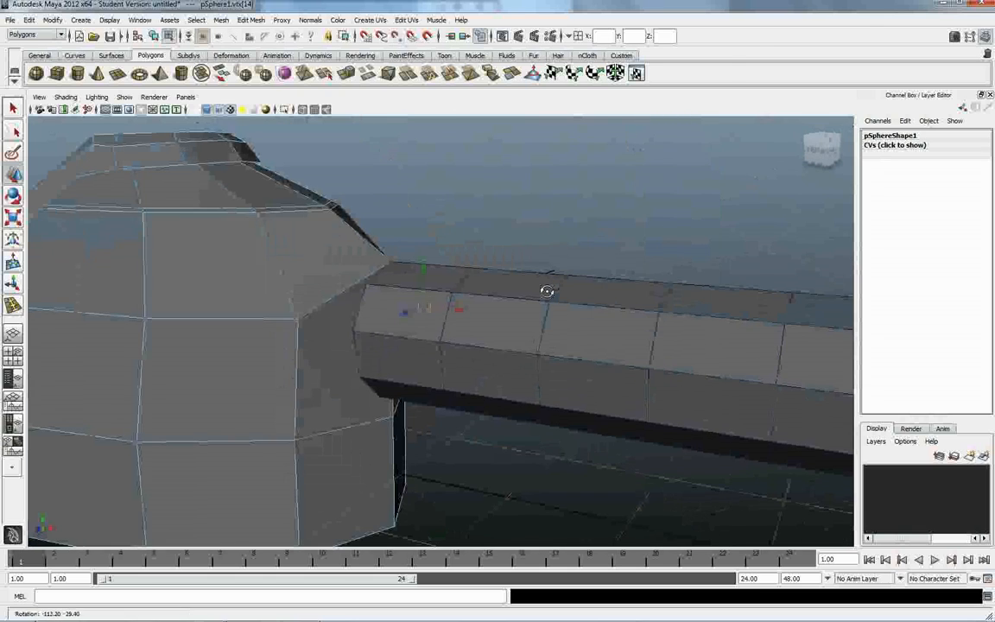
left_click(298, 318)
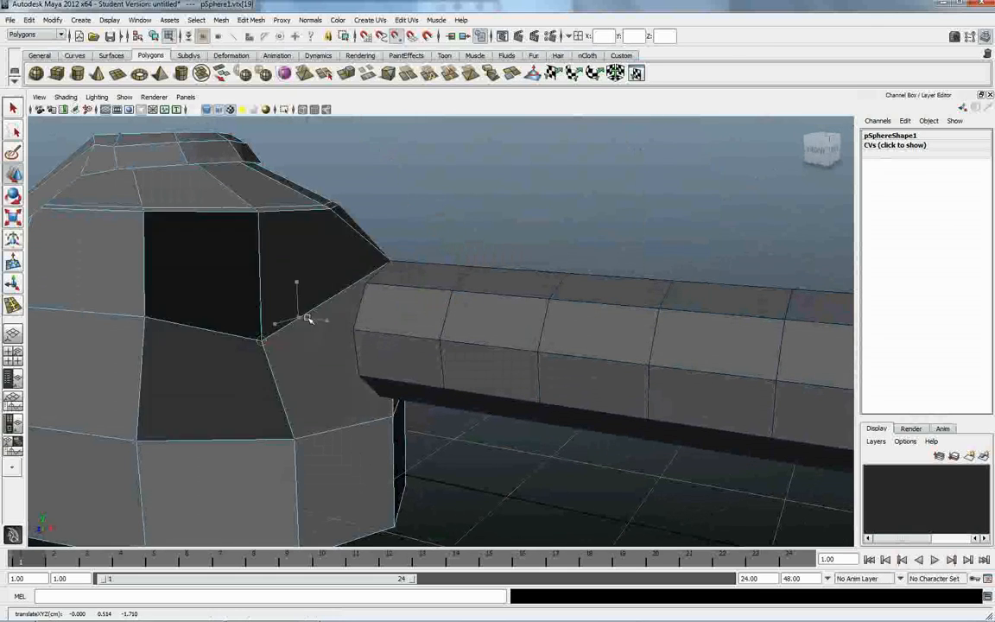
left_click_drag(333, 338, 414, 353, "alt")
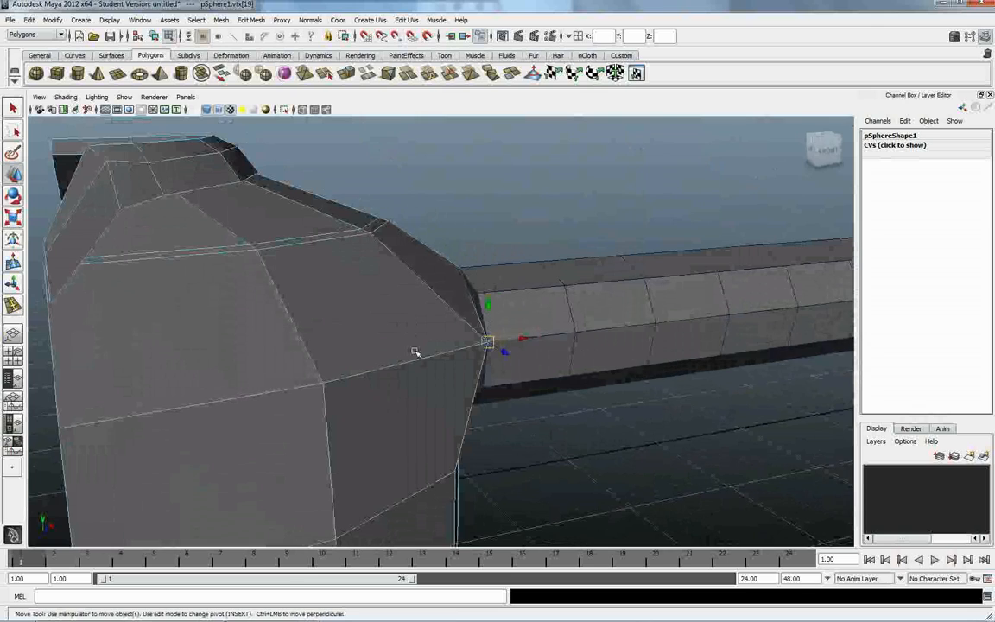
left_click_drag(493, 349, 517, 353, "alt")
key("ctrl+z")
key("ctrl+z")
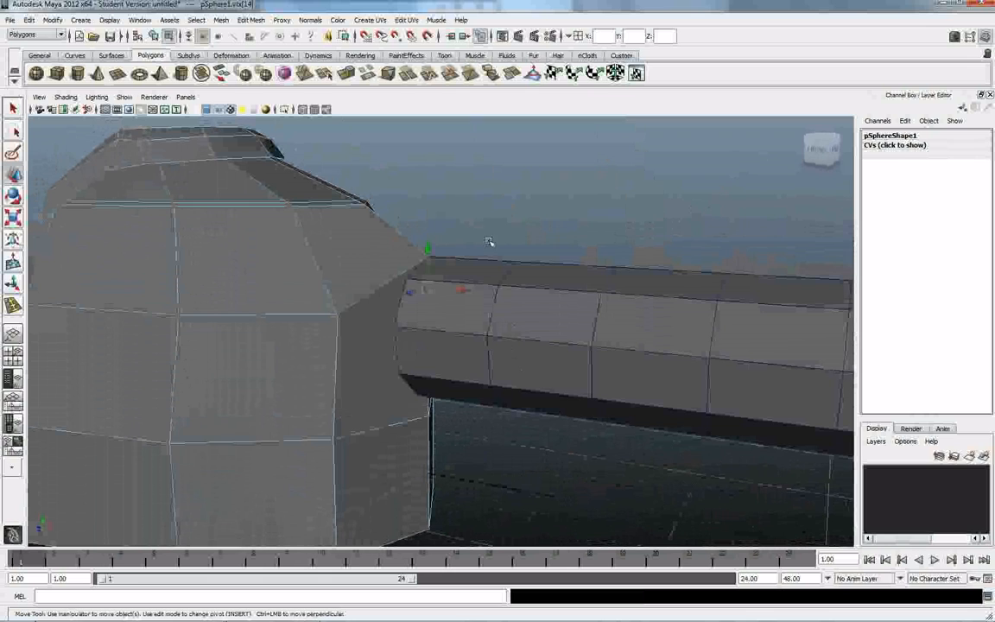
Step: Split the back-side torso face above the arm from the middle of its lower edge to its upper outer vertex
left_click(333, 76)
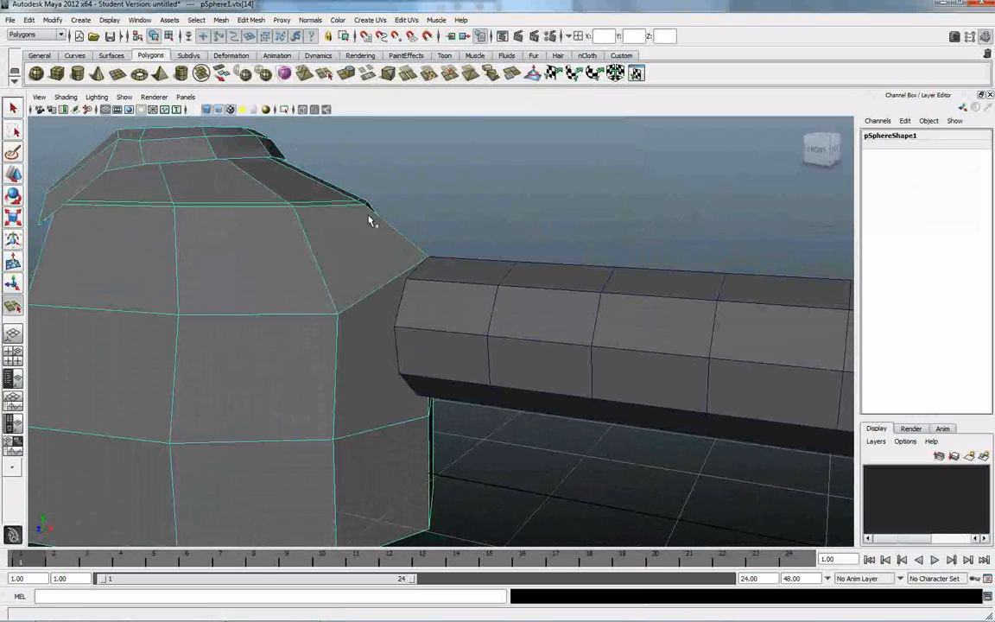
left_click_drag(366, 293, 392, 304, "alt")
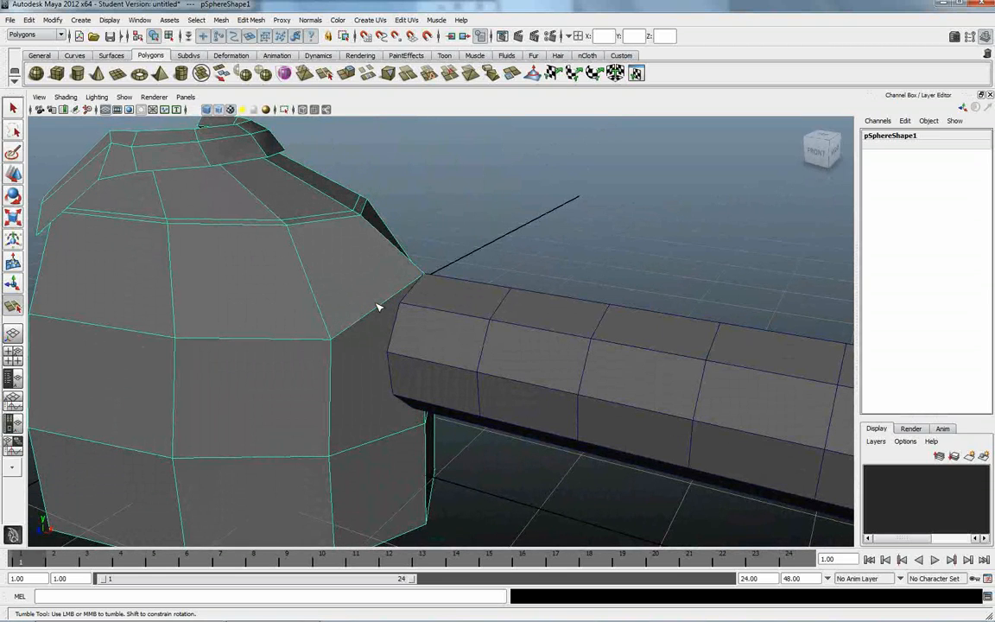
left_click_drag(380, 308, 462, 314, "alt")
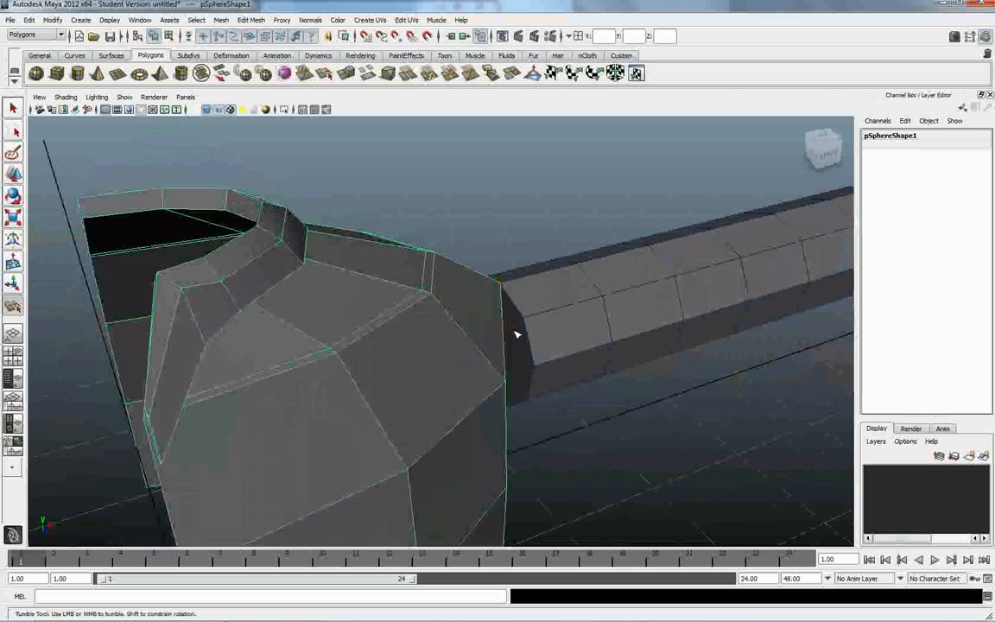
left_click_drag(500, 329, 311, 355, "alt")
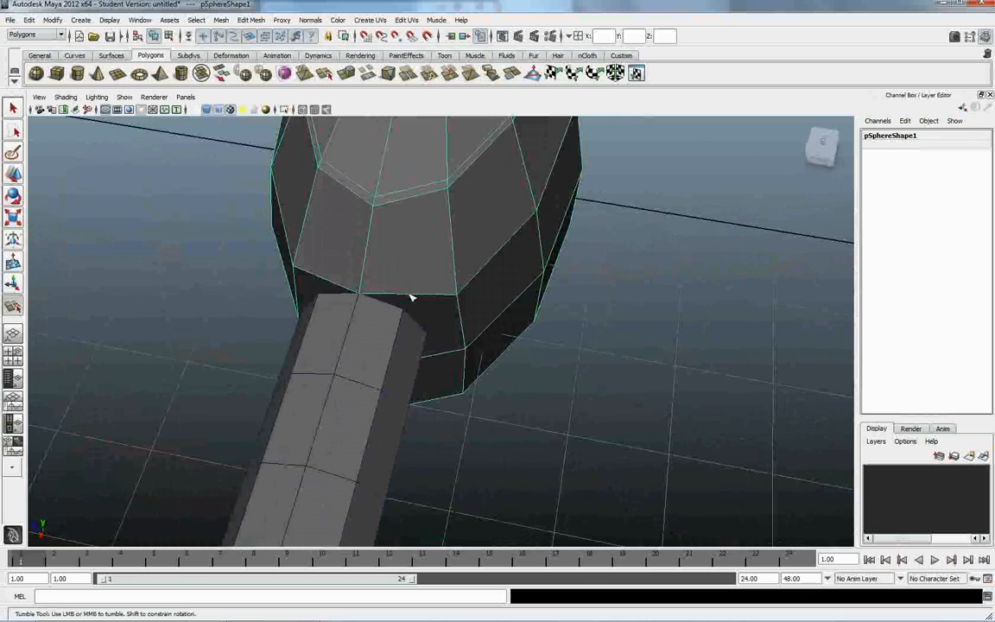
left_click(448, 190)
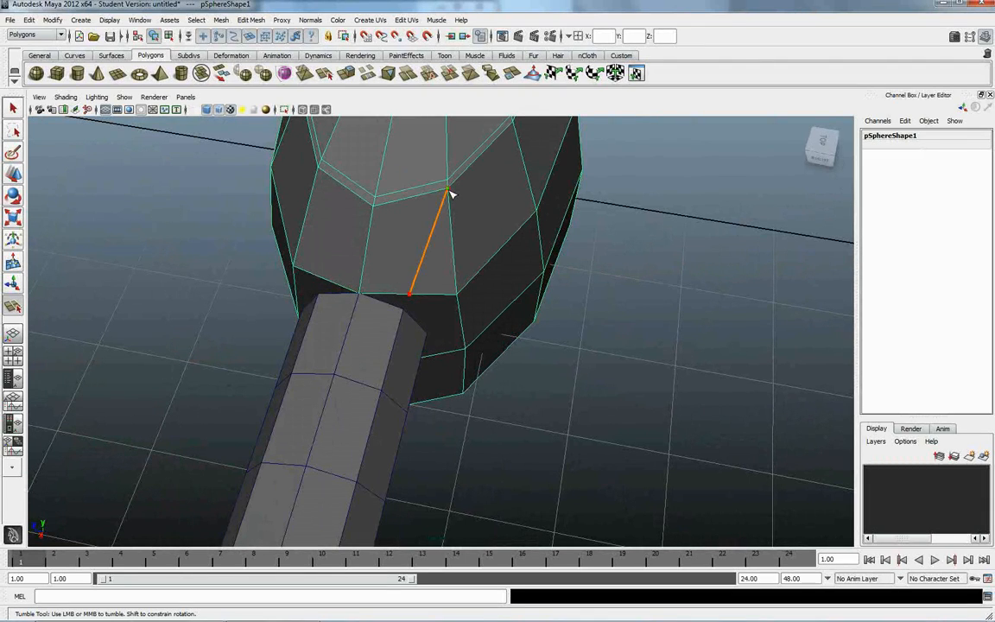
key("Return")
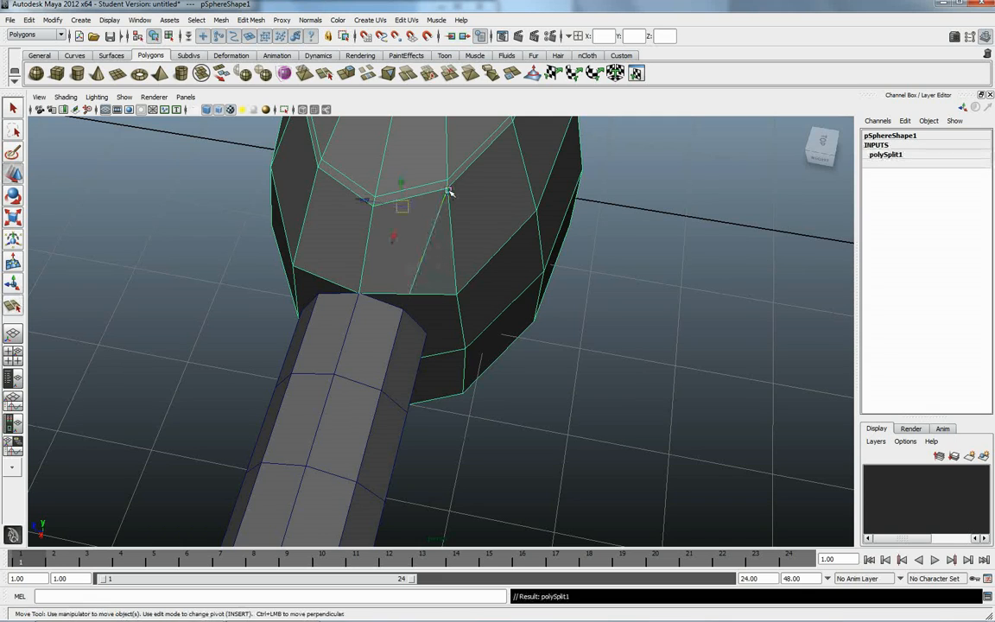
Step: Make the matching polygon split in the front-side torso face above the arm, ending at its upper outer vertex
left_click_drag(276, 251, 344, 315, "alt")
left_click(268, 228)
key("Return")
Step: Continue the front-side split down from the middle of the shoulder edge, across the next edge, to the torso's bottom centre vertex
mouse_move(277, 289)
left_mouse_down("alt")
mouse_move(432, 311)
mouse_move(432, 293)
mouse_move(484, 269)
mouse_move(385, 287)
mouse_move(260, 282)
left_mouse_up("alt")
right_click_drag(260, 282, 436, 352, "alt")
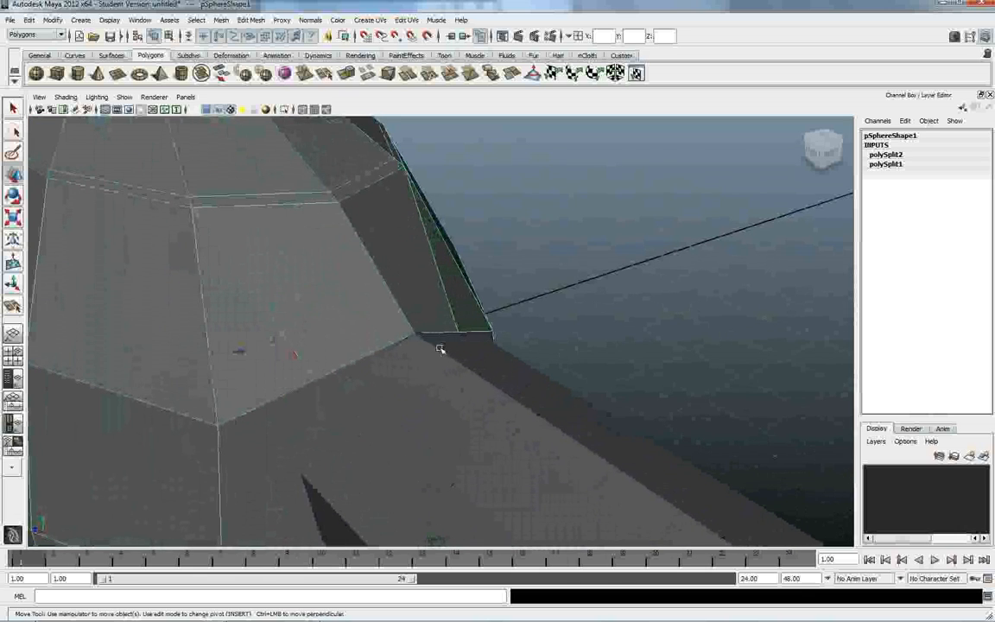
left_click_drag(381, 403, 443, 309, "alt")
key("g")
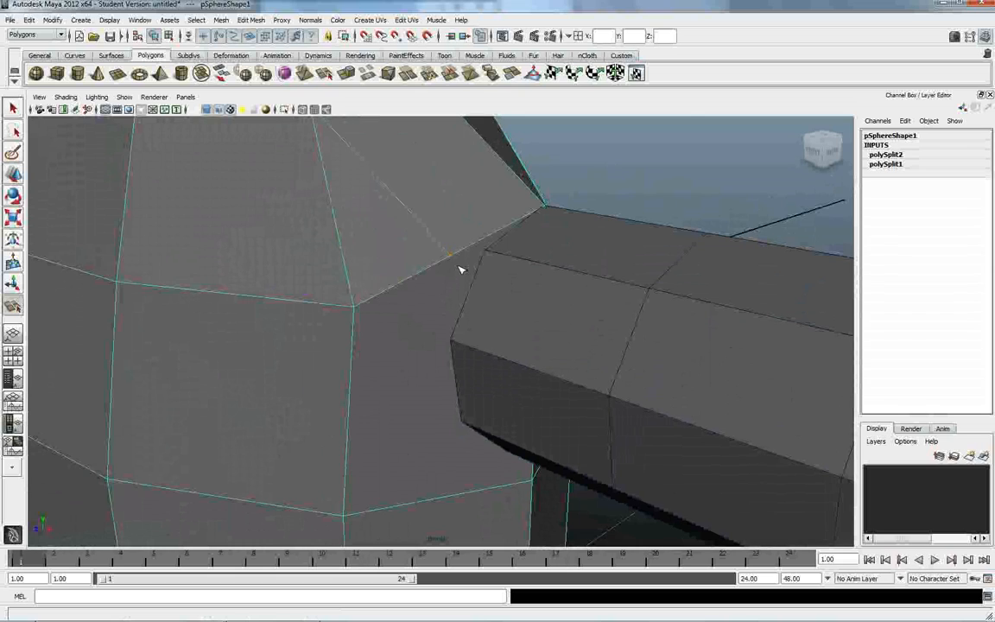
mouse_move(413, 482)
left_mouse_down()
mouse_move(373, 511)
mouse_move(416, 513)
mouse_move(415, 450)
mouse_move(392, 419)
left_mouse_up()
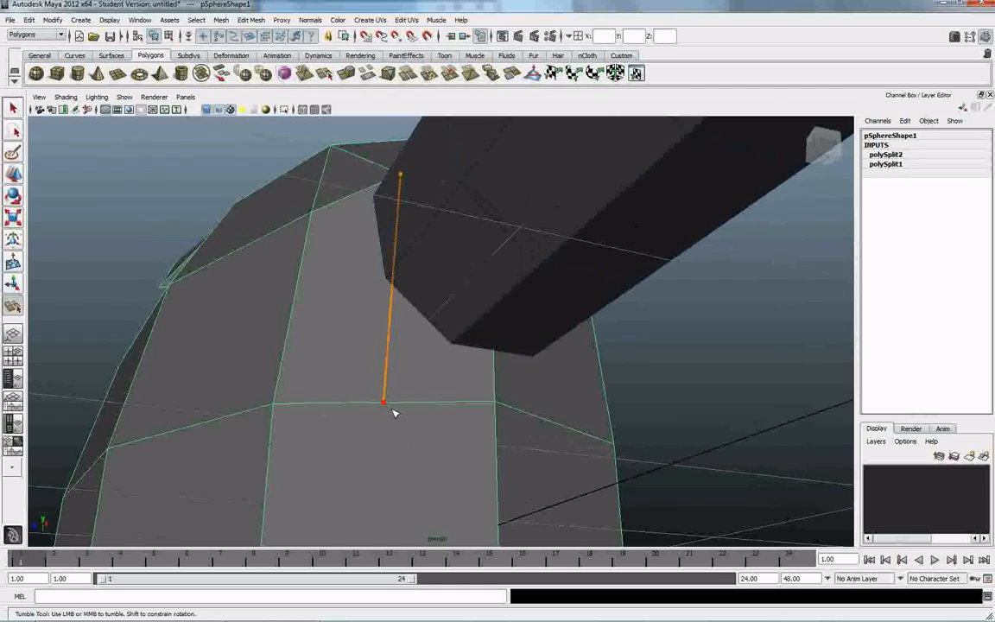
middle_click_drag(393, 413, 398, 267, "alt")
left_click(455, 467)
key("Return")
Step: Continue the back-side split down behind the arm, across the next edge's middle, to the same bottom centre vertex
left_click_drag(502, 438, 349, 205, "alt")
left_click_drag(364, 314, 417, 253, "alt")
left_click(391, 355)
middle_click_drag(391, 355, 467, 222, "alt")
left_click(345, 395)
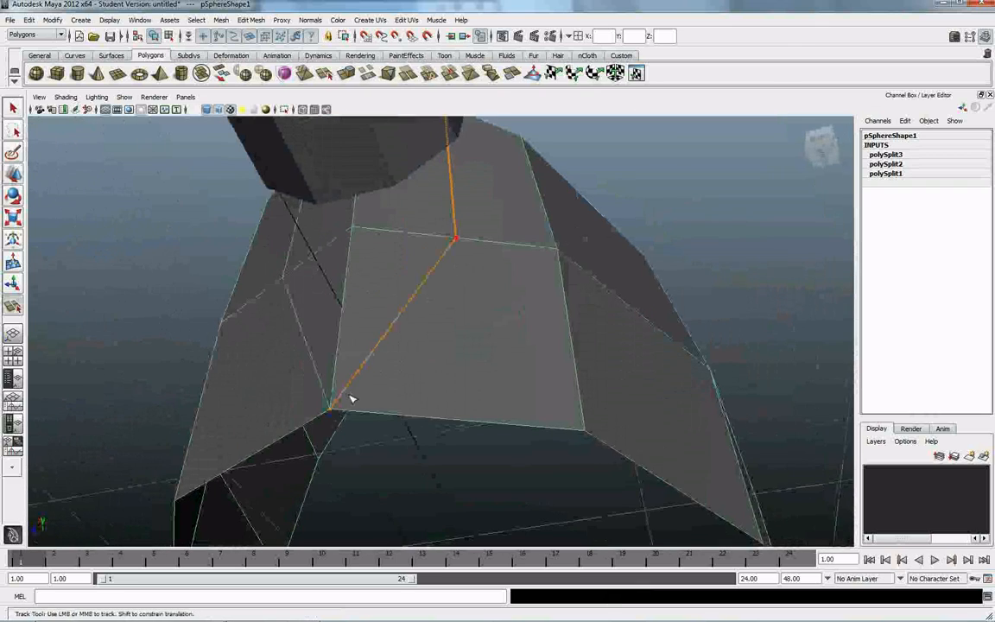
key("Return")
key("w")
left_click_drag(280, 338, 499, 351, "alt")
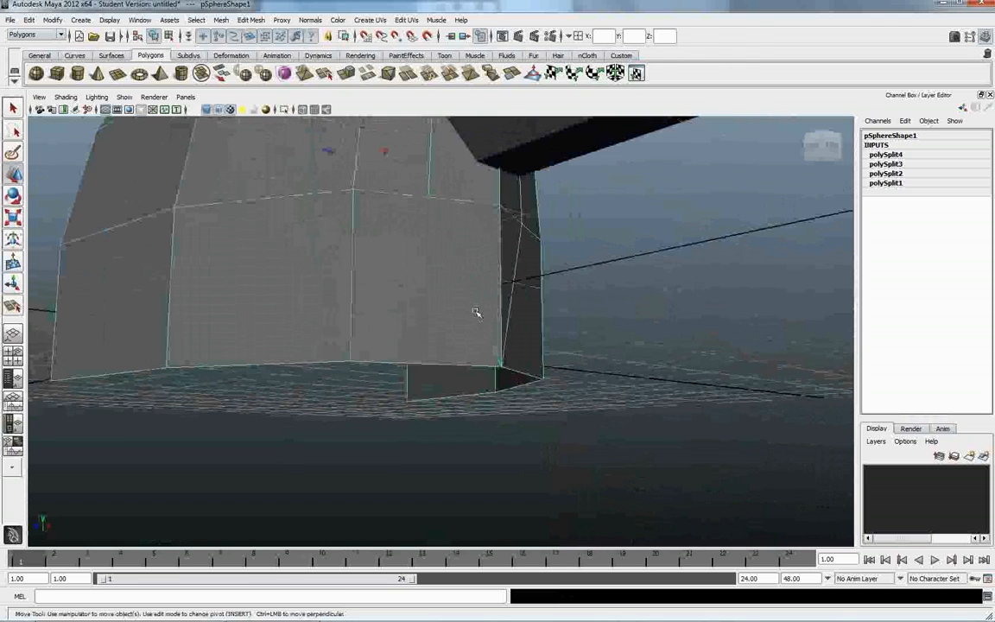
left_click_drag(372, 355, 511, 269, "alt")
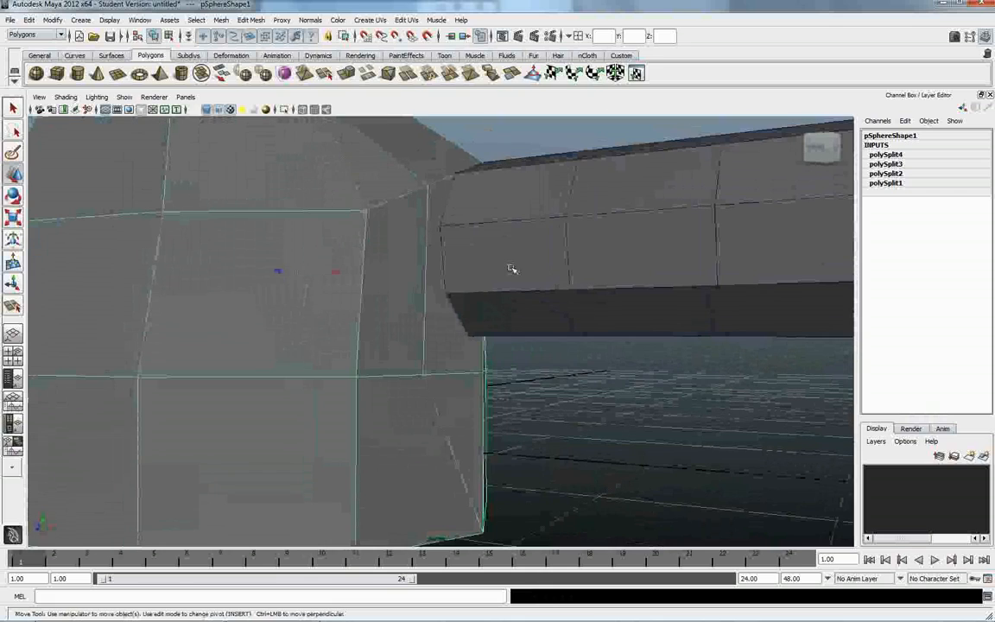
Step: Snap the arm's upper back and front end vertices onto the matching split vertices in the middle of the torso's shoulder edges
left_click_drag(392, 229, 256, 279, "alt")
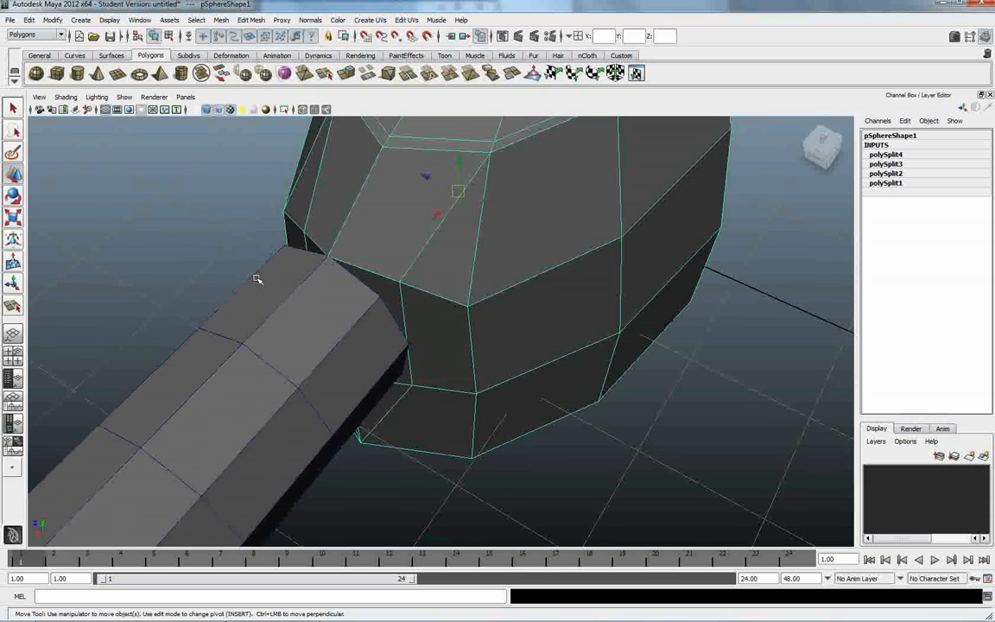
left_click_drag(256, 278, 522, 380, "alt")
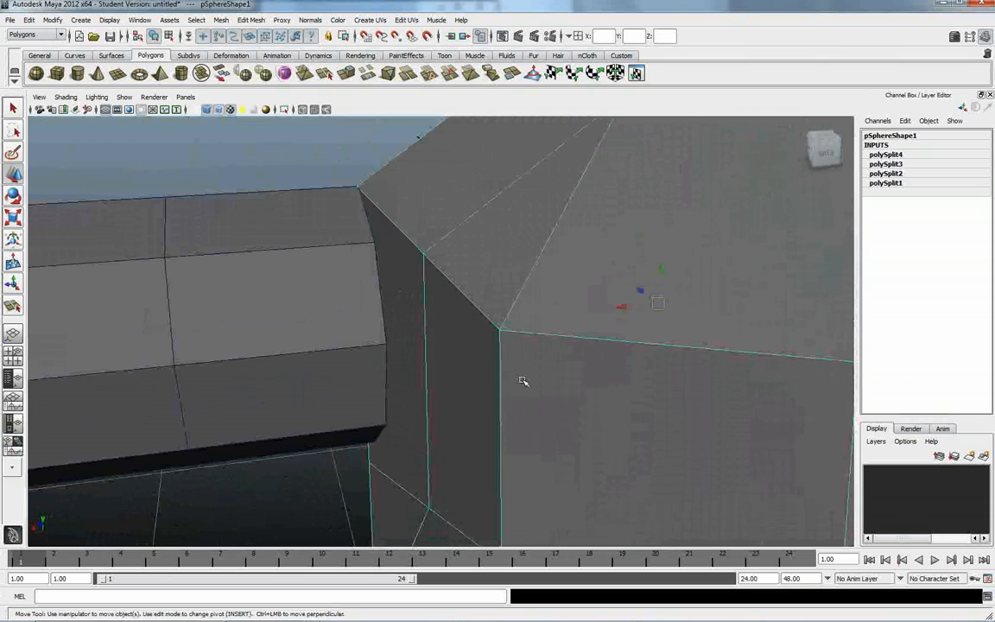
key("F8")
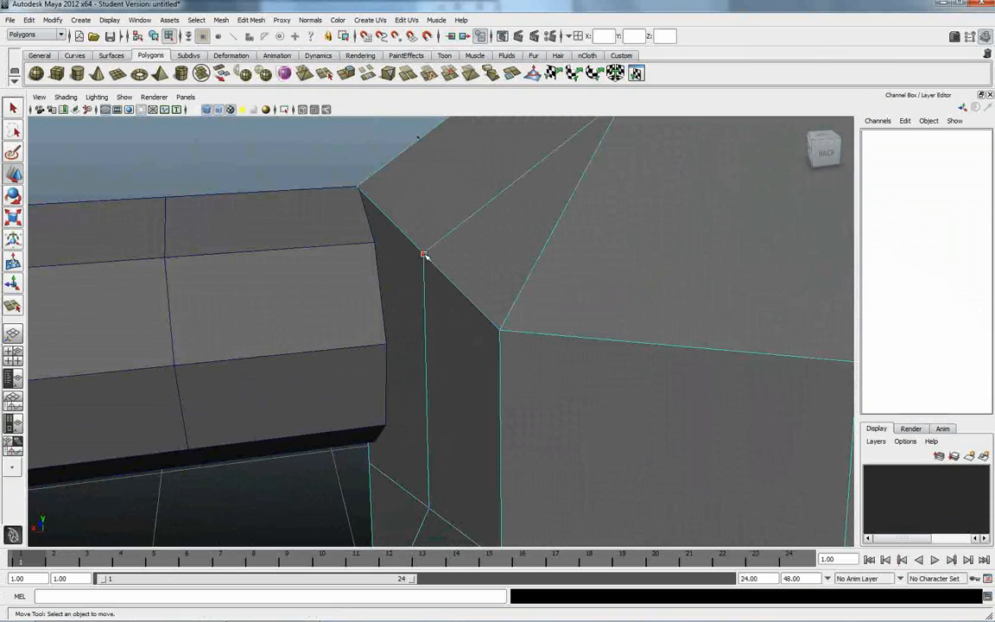
left_click(423, 253)
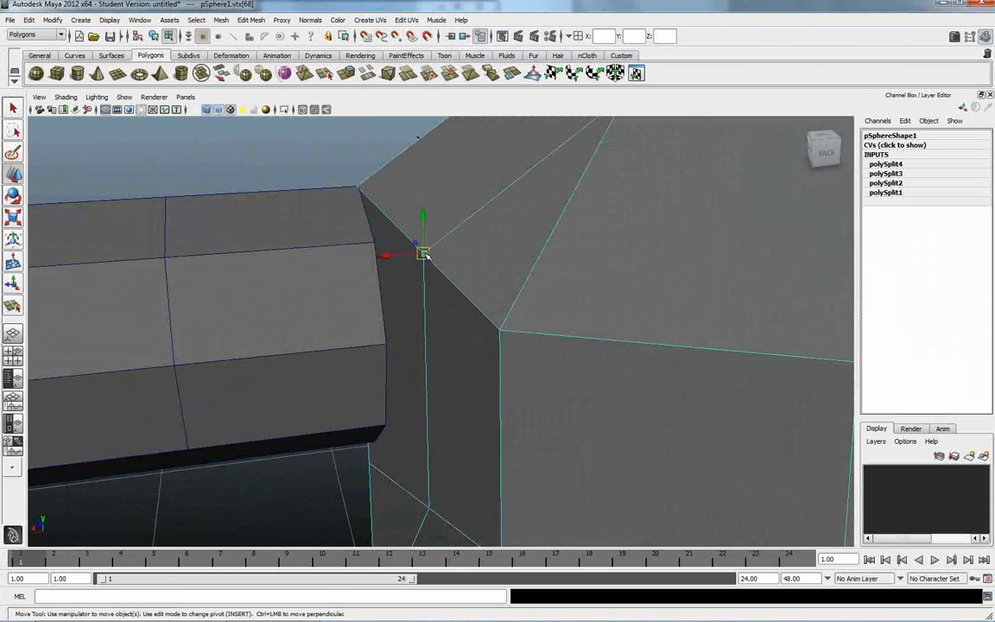
left_click(374, 242)
left_click_drag(374, 242, 480, 280)
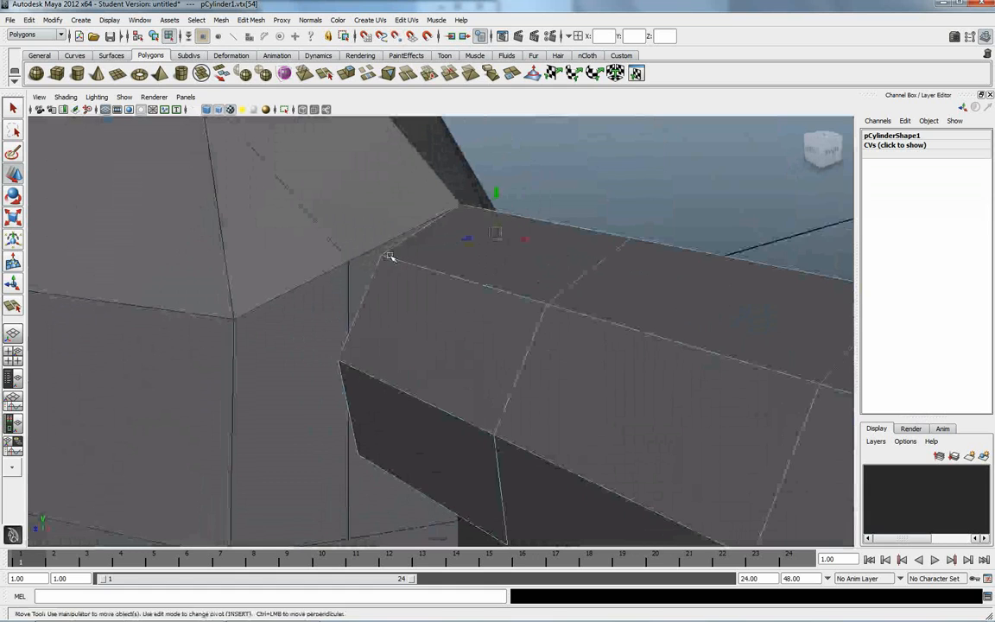
left_click_drag(352, 261, 454, 309, "alt")
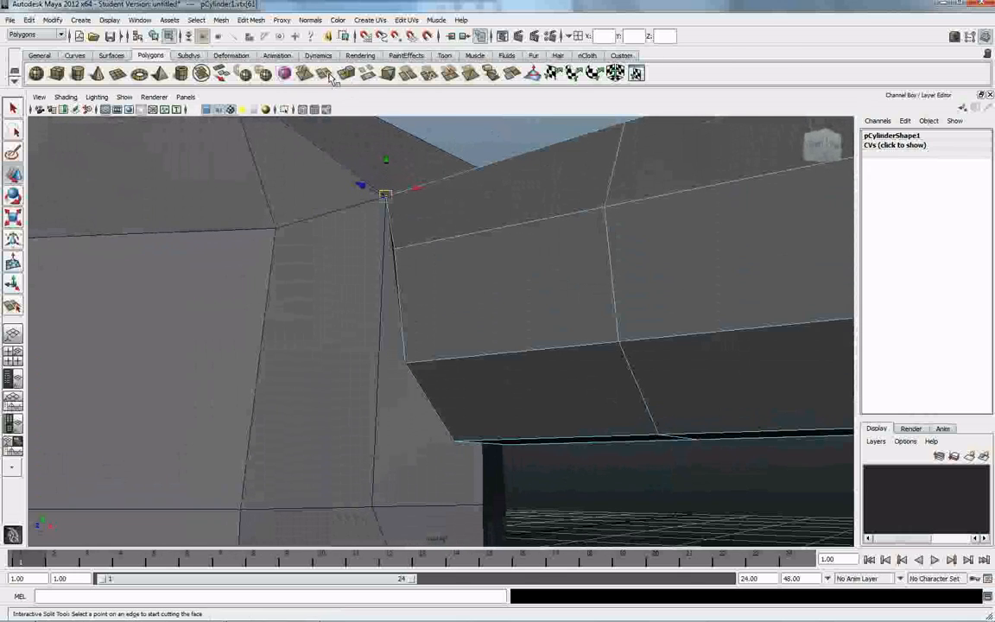
Step: Split the torso faces beneath the arm from the front shoulder corner vertex, across the front, centre and back vertical edges, to the matching back corner
left_click(279, 240)
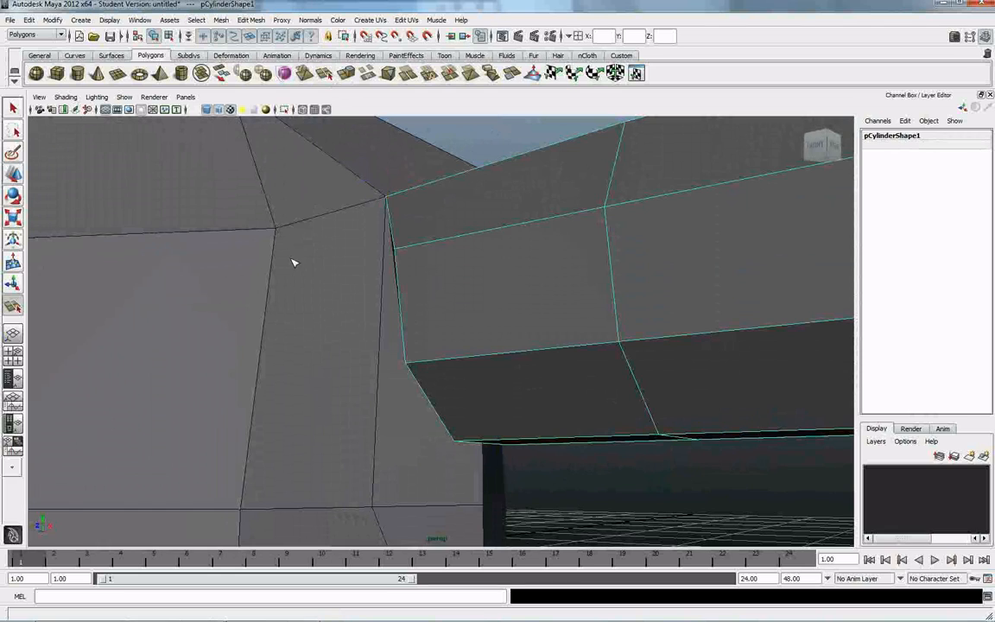
left_click(292, 263)
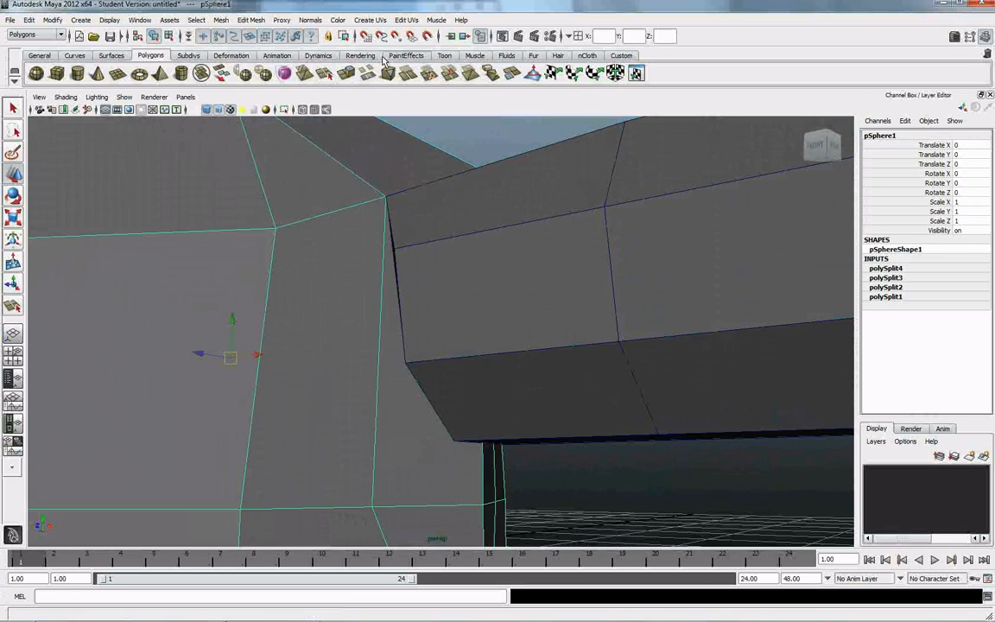
left_click(332, 76)
left_click_drag(383, 297, 339, 271, "alt")
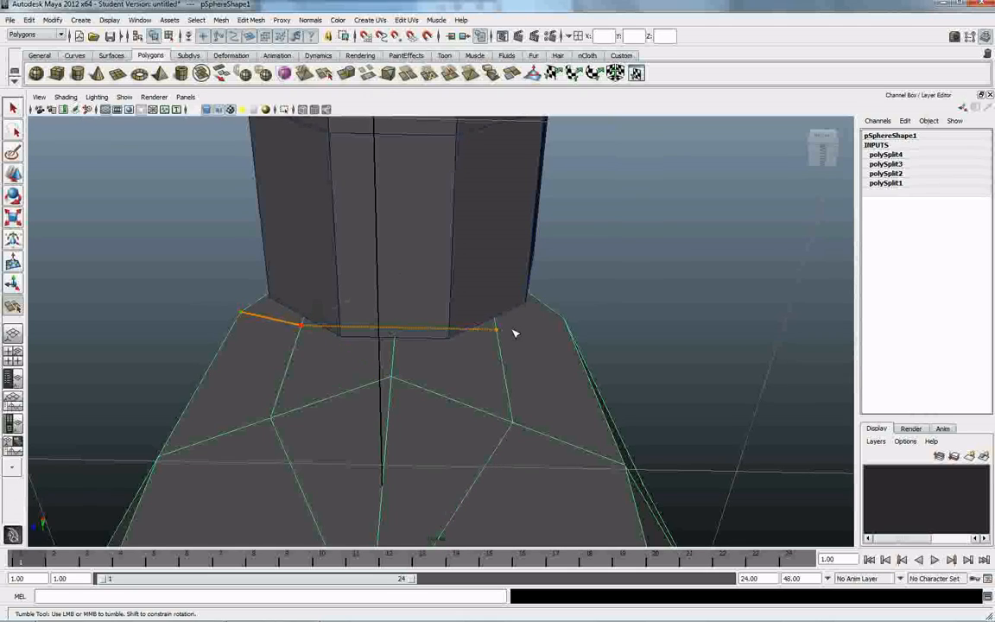
left_click_drag(514, 333, 506, 318, "alt")
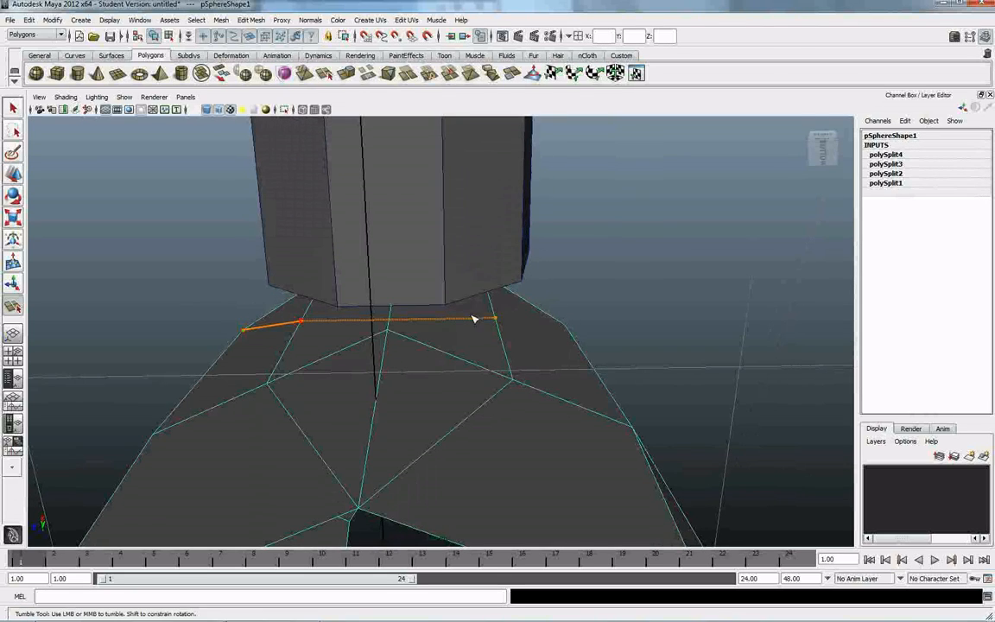
left_click(494, 315)
left_click_drag(504, 308, 522, 291, "alt")
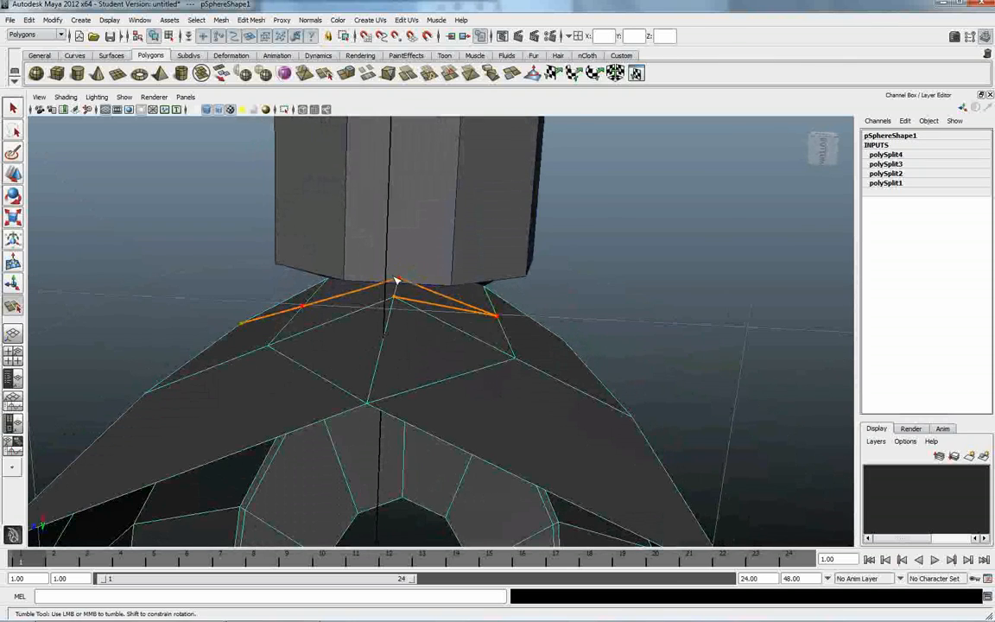
left_click_drag(480, 296, 388, 356, "alt")
key("ctrl+z")
left_click(531, 270)
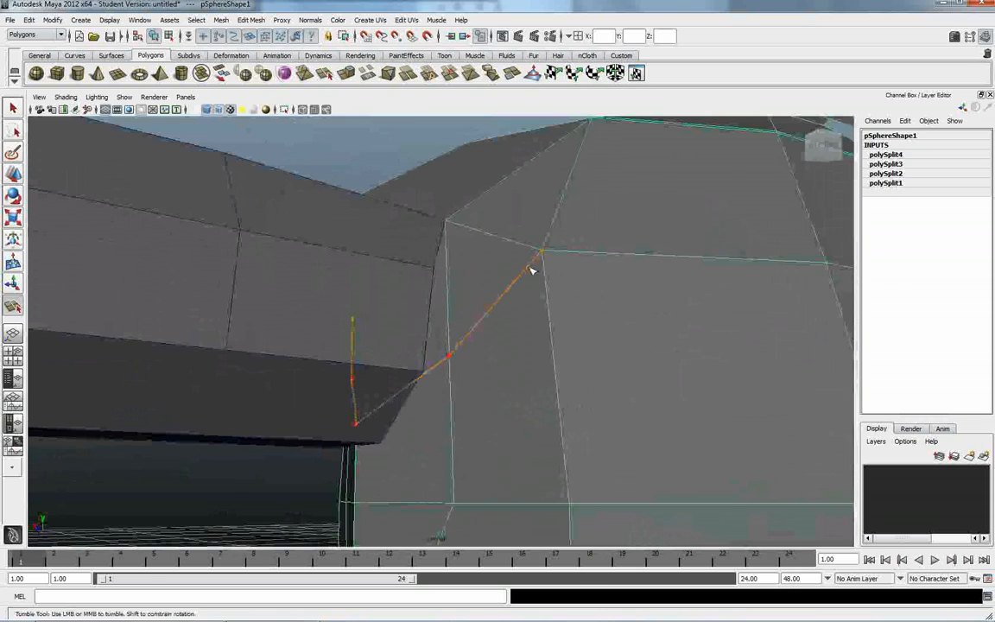
key("Return")
Step: Snap the torso's new split vertices on the front and back vertical edges onto the arm's adjacent lower side vertices
left_click_drag(345, 299, 393, 310, "alt")
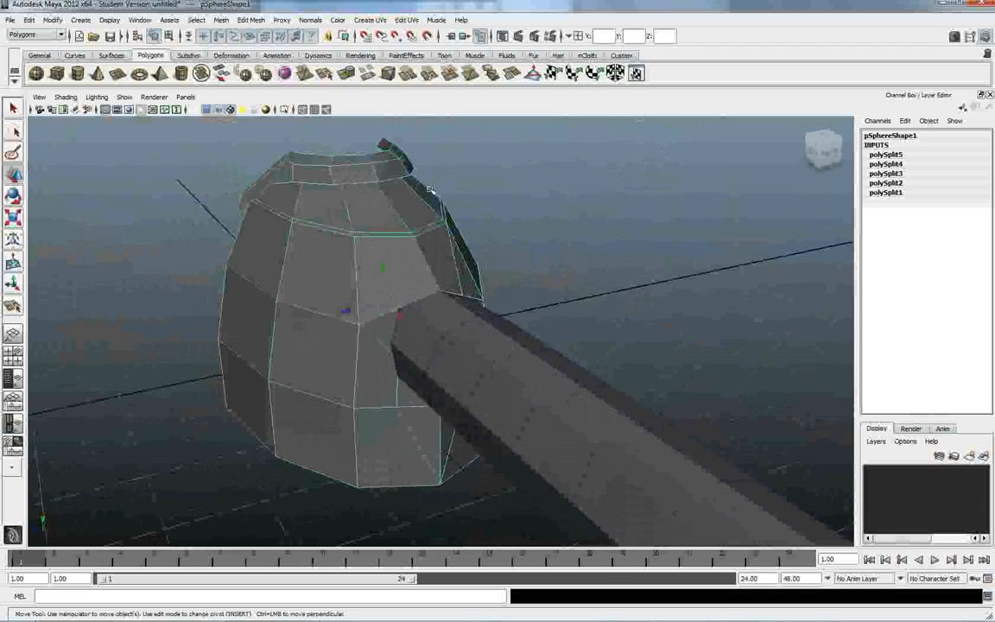
left_click_drag(479, 240, 395, 141, "alt")
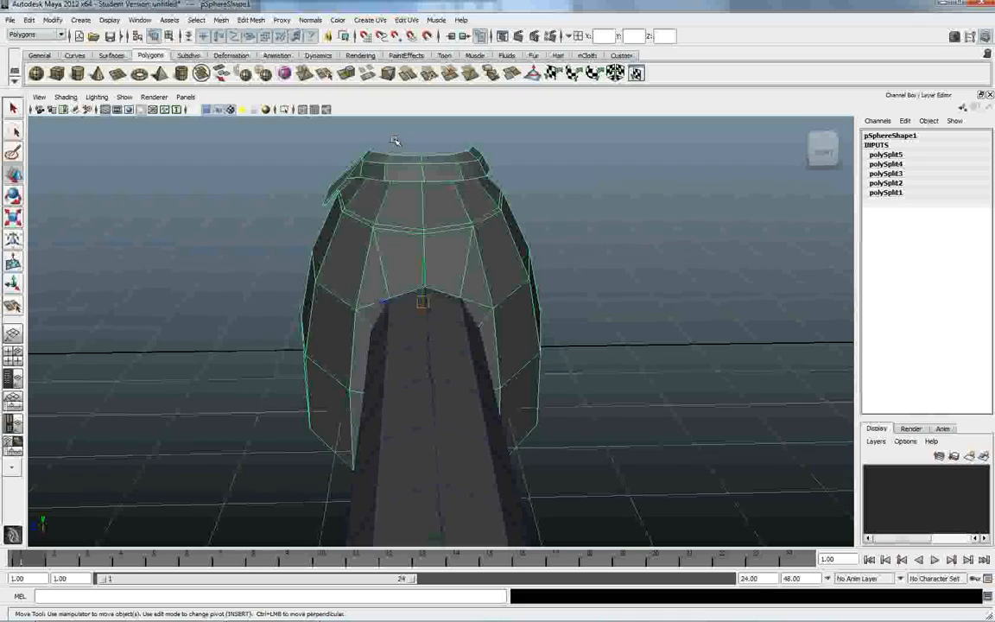
left_click_drag(440, 280, 567, 276, "alt")
right_click_drag(566, 275, 817, 333, "alt")
left_click_drag(817, 333, 434, 289, "alt")
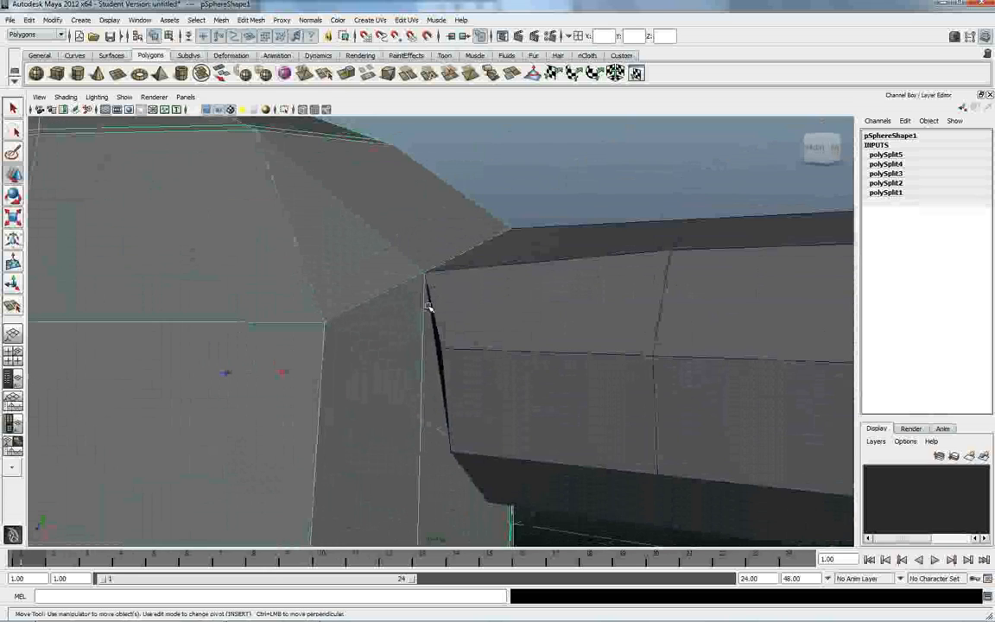
mouse_move(470, 336)
left_mouse_down("alt")
mouse_move(509, 338)
mouse_move(440, 313)
mouse_move(478, 337)
left_mouse_up("alt")
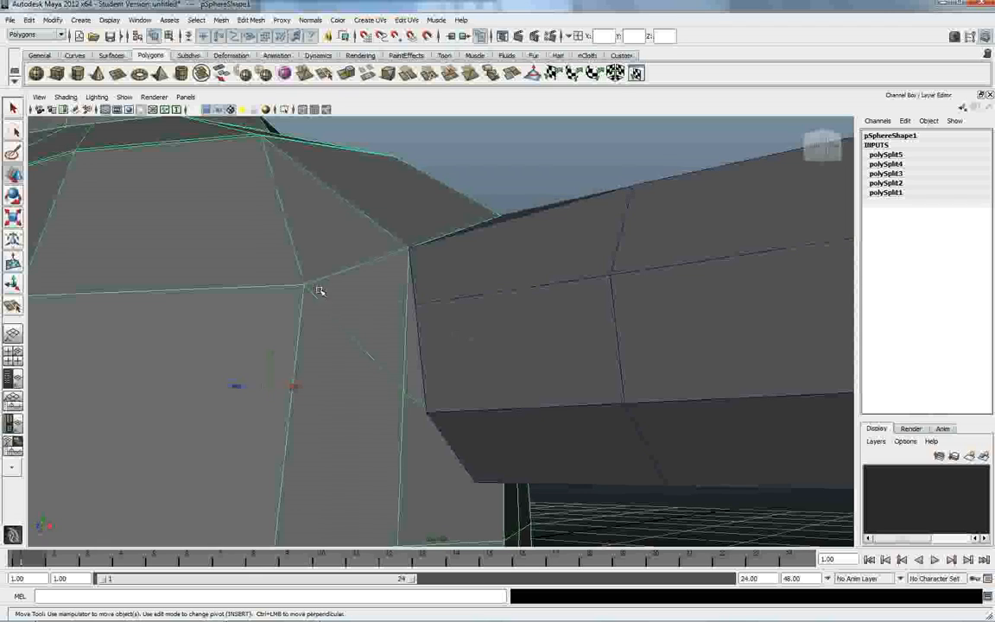
left_click(427, 308)
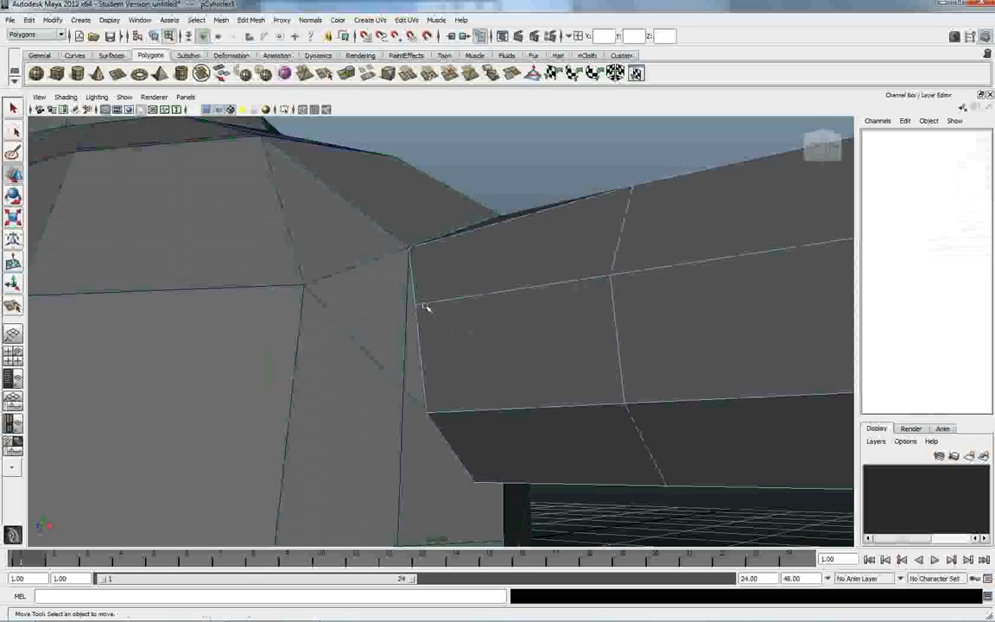
left_click(427, 414)
left_click(403, 390)
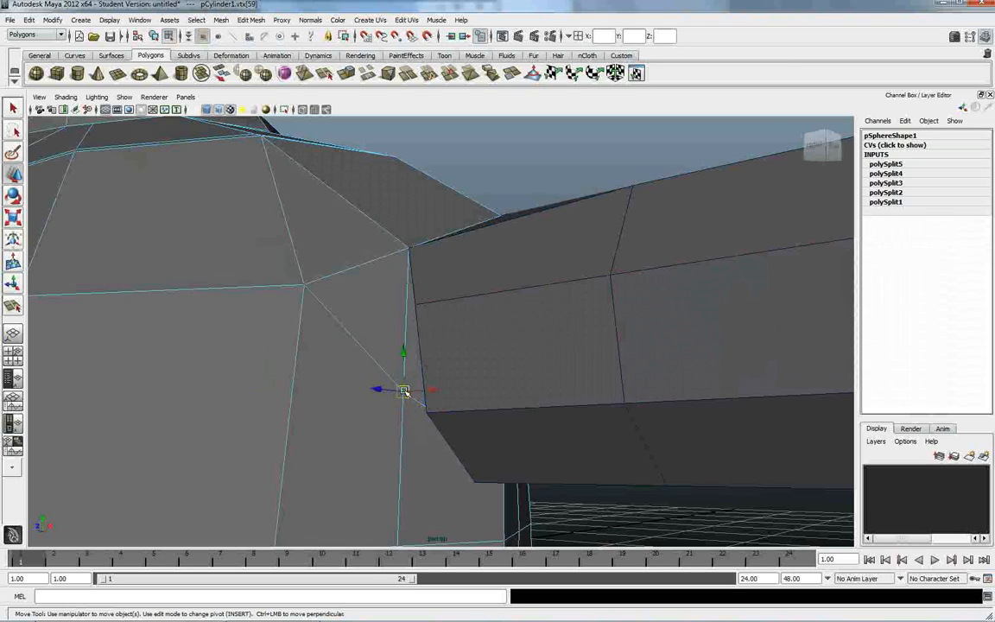
left_click_drag(403, 391, 484, 400)
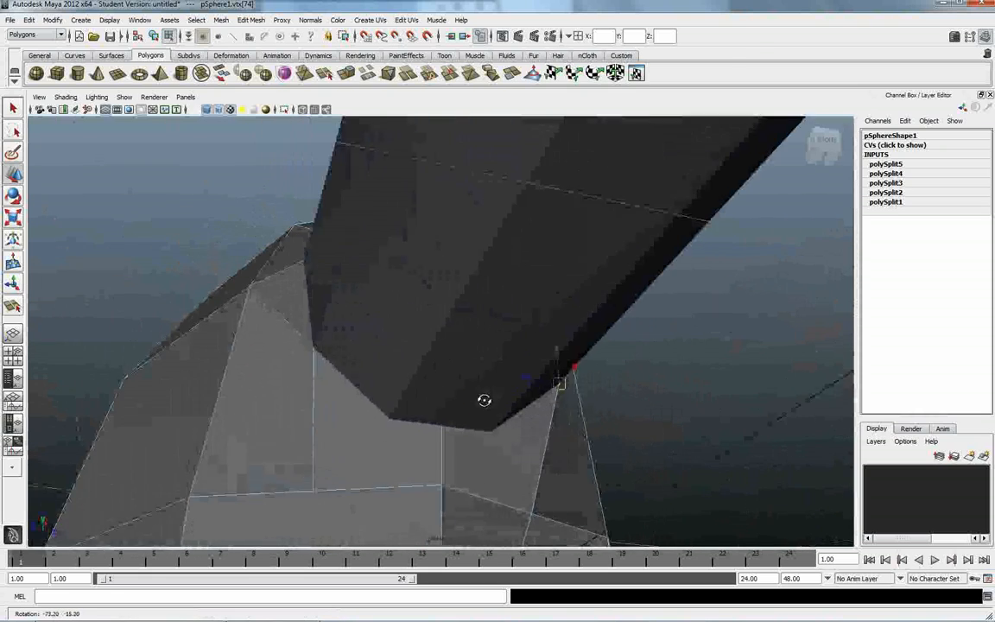
Step: Snap the torso's two split vertices beneath the arm, front and back, onto the arm's two bottom end vertices
left_click(314, 491)
left_click_drag(313, 491, 335, 469)
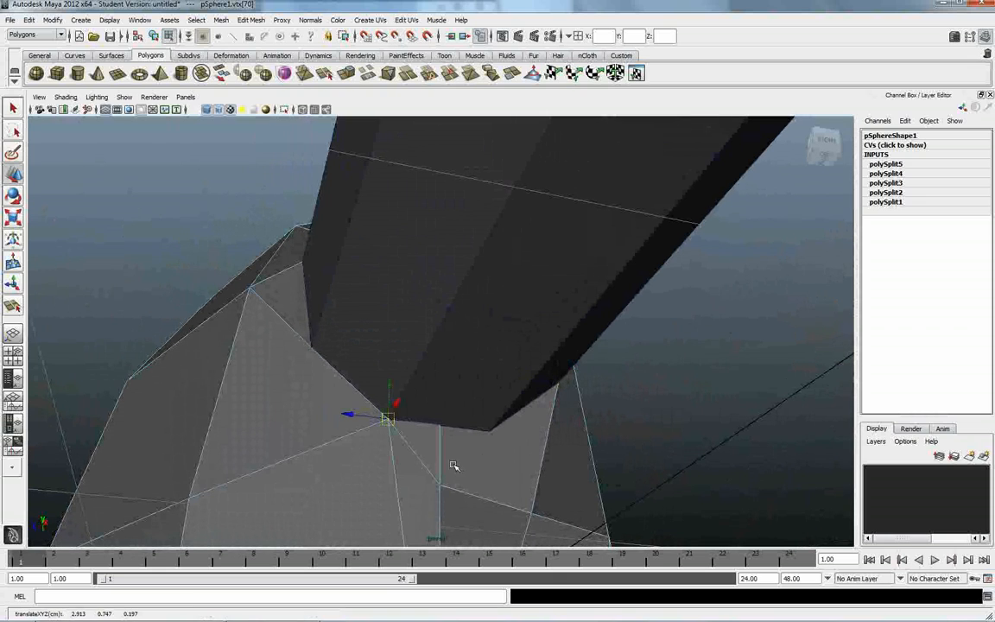
left_click_drag(532, 513, 486, 441)
Step: Try to split the torso faces below the arm between the arm's two bottom vertices, passing through the centre edge
left_click_drag(535, 476, 432, 280, "alt")
left_click_drag(499, 174, 513, 233, "alt")
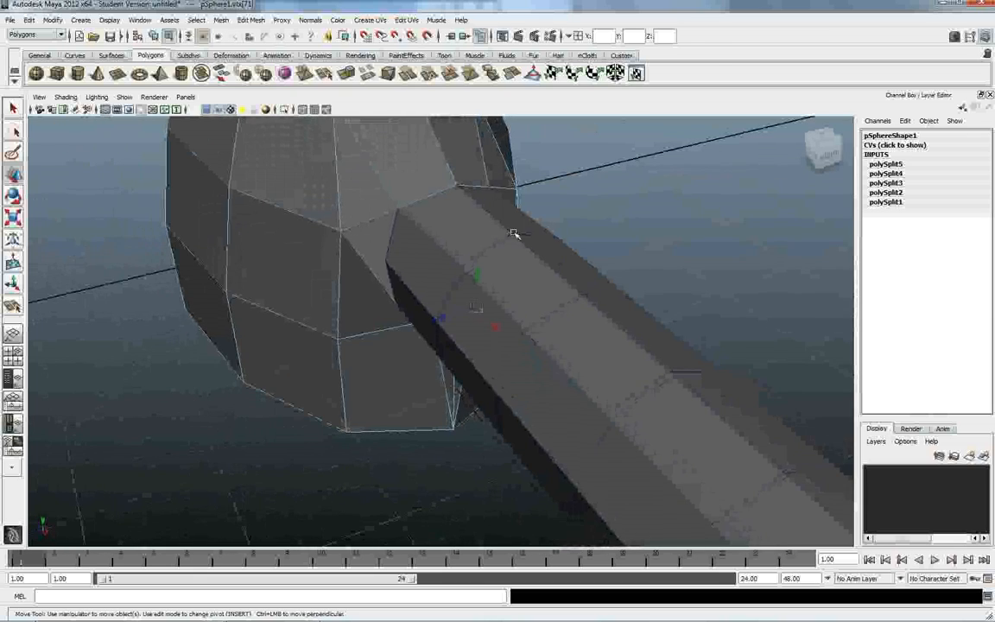
left_click_drag(569, 311, 412, 198, "alt")
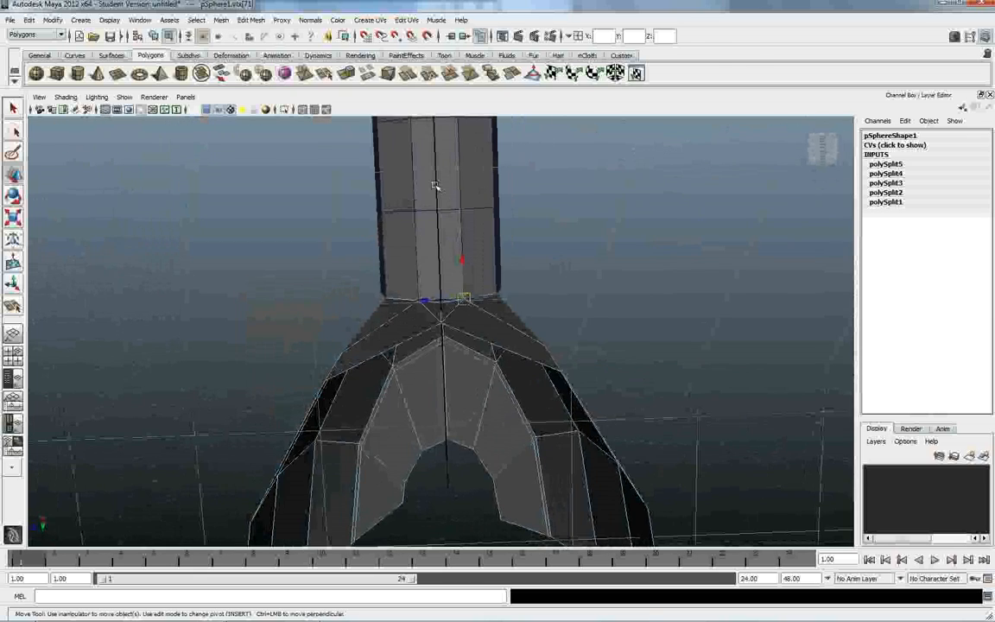
left_click_drag(439, 164, 488, 214, "alt")
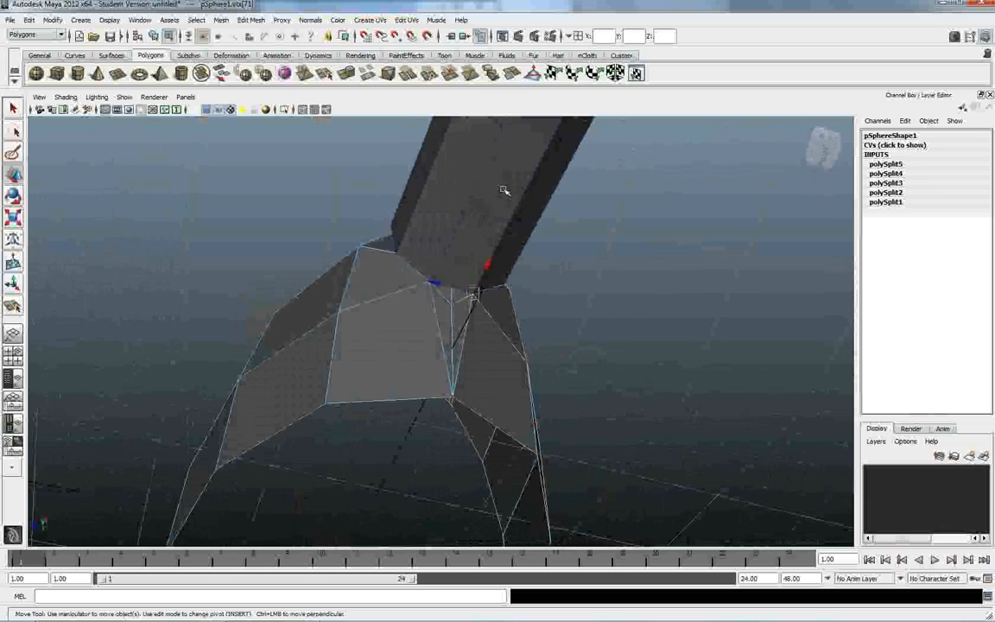
left_click_drag(444, 311, 425, 336, "alt")
right_click_drag(390, 320, 715, 380, "alt")
middle_click_drag(715, 380, 696, 440, "alt")
left_click(325, 73)
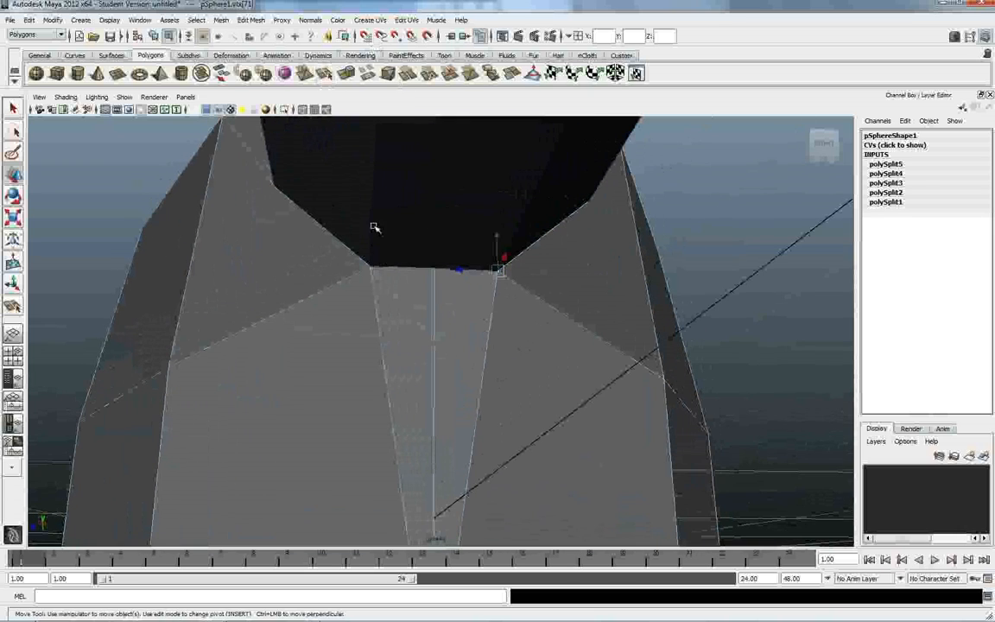
left_click(496, 273)
key("Return")
Step: Delete the centre edge, the fresh split edges and the two slanted edges running from the arm's bottom vertices to the torso's bottom centre
right_click(433, 295)
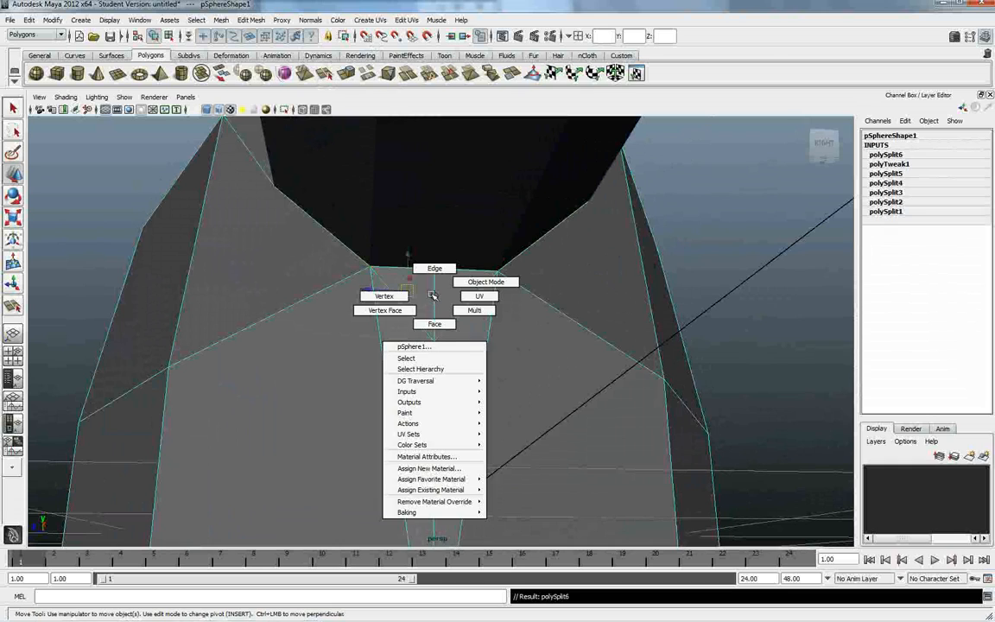
left_click(435, 269)
left_click(423, 323)
right_click_drag(437, 355, 337, 250, "alt")
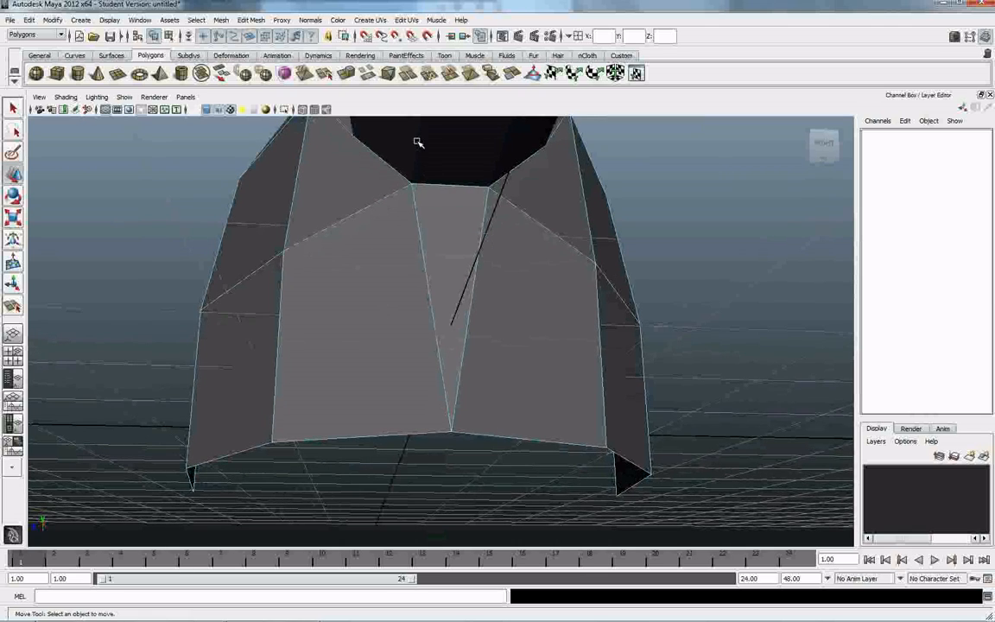
left_click(417, 224)
key("Delete")
left_click(475, 267)
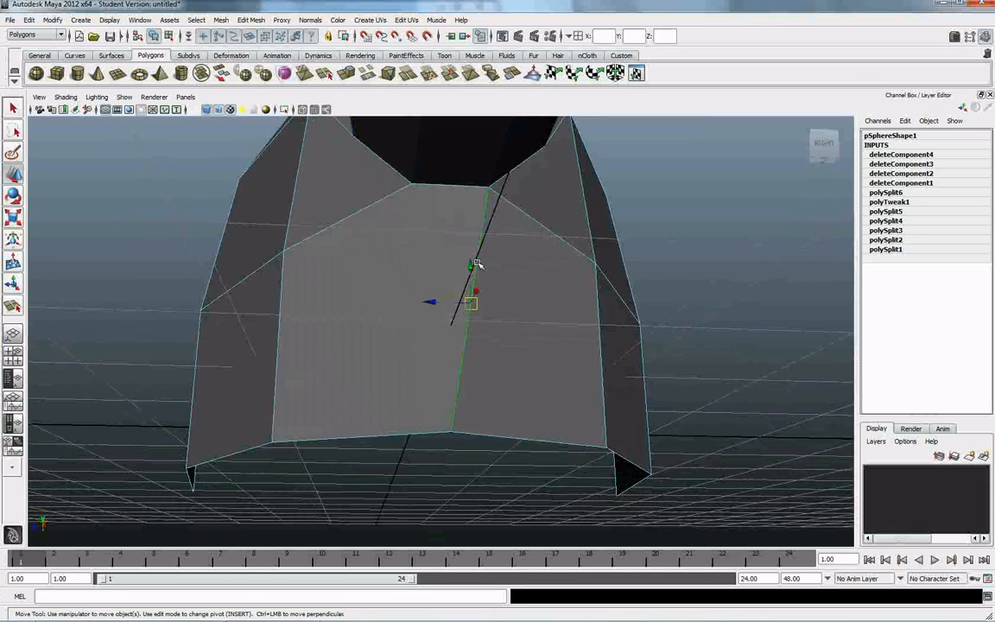
key("Delete")
Step: Split the torso face below the arm from each of the arm's two bottom vertices down to the torso's lower edge
left_click(406, 187)
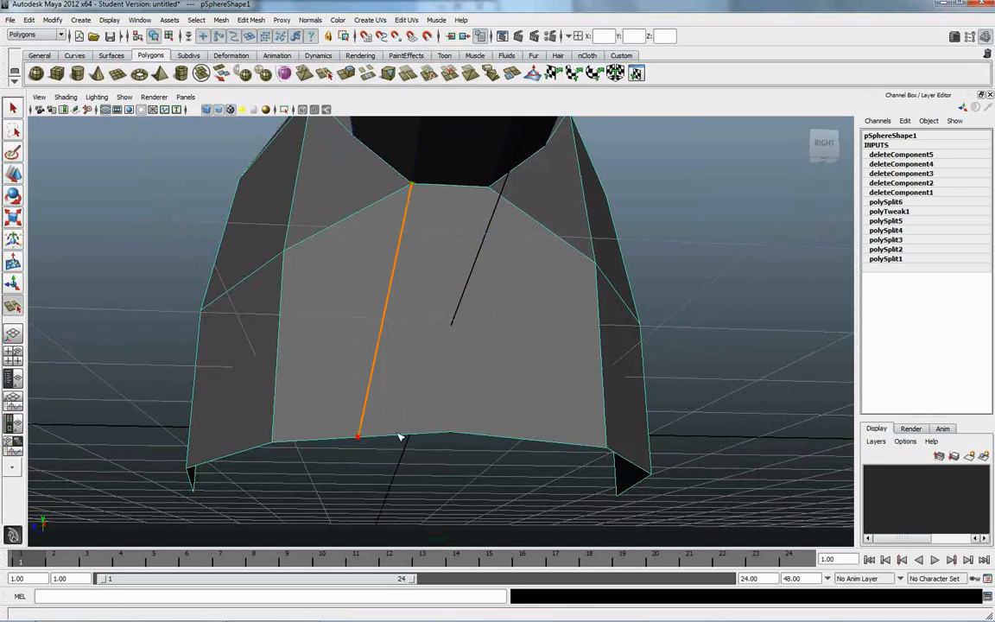
key("Return")
left_click(490, 188)
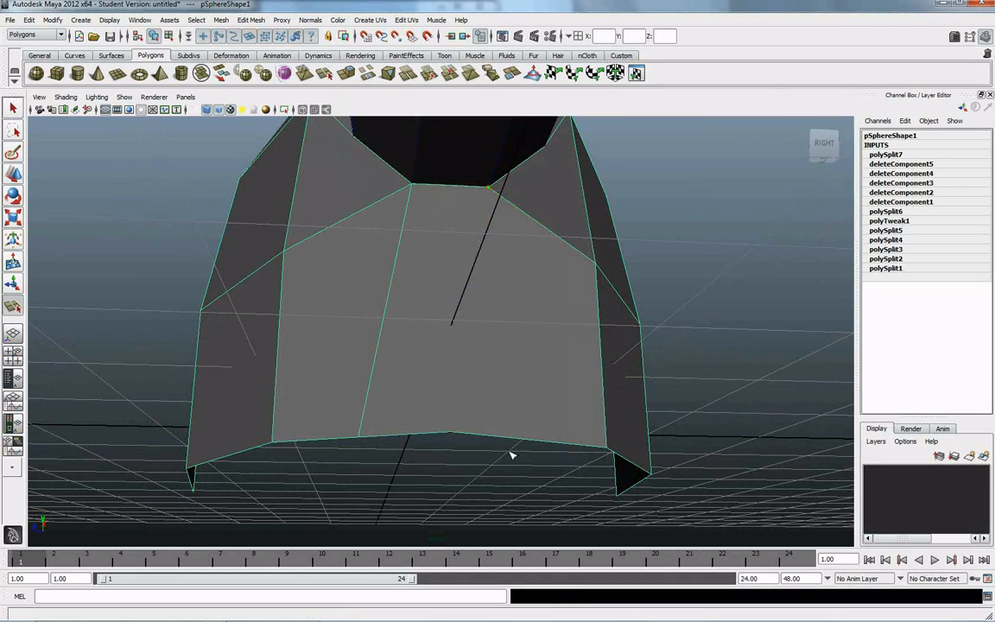
key("Return")
Step: Align the two new lower-edge torso vertices along Z with the arm's bottom vertices above them, using vertex snapping
left_click_drag(448, 406, 384, 424, "alt")
key("F8")
left_click(382, 448)
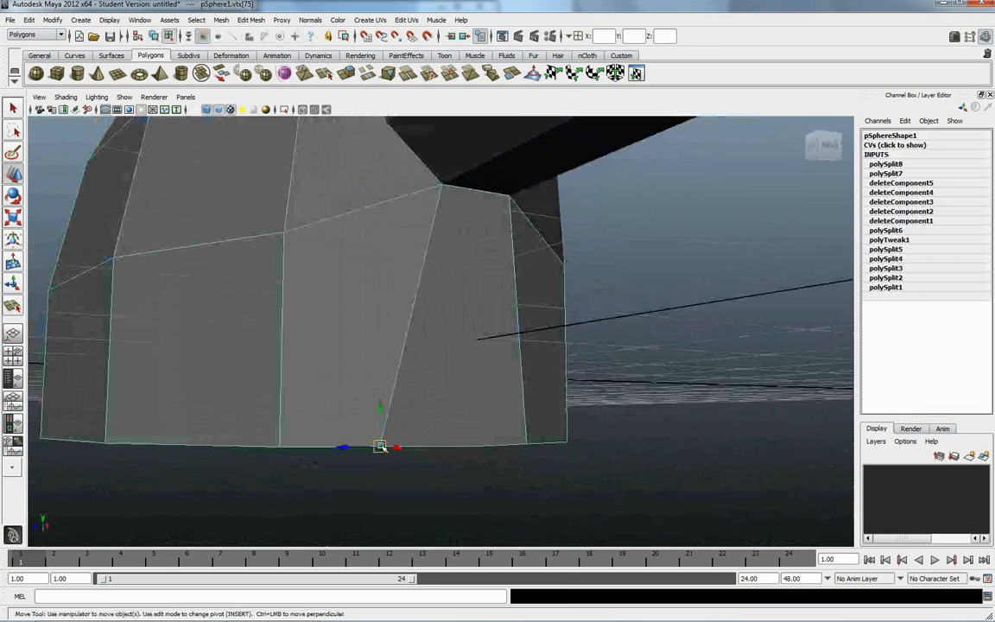
left_click_drag(447, 435, 391, 237, "alt")
key("v")
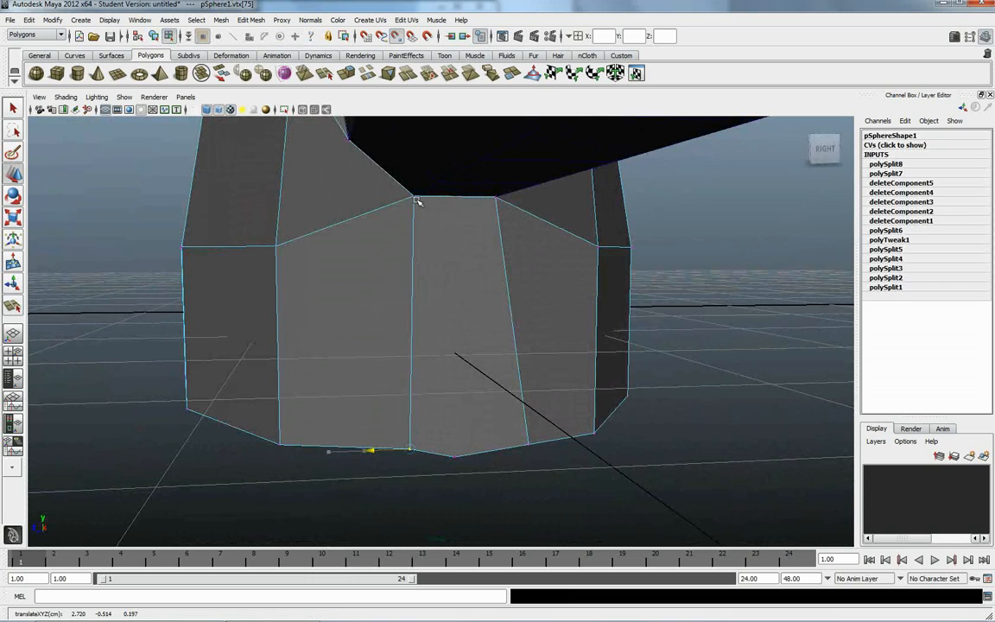
left_click(527, 441)
left_click_drag(505, 446, 564, 304)
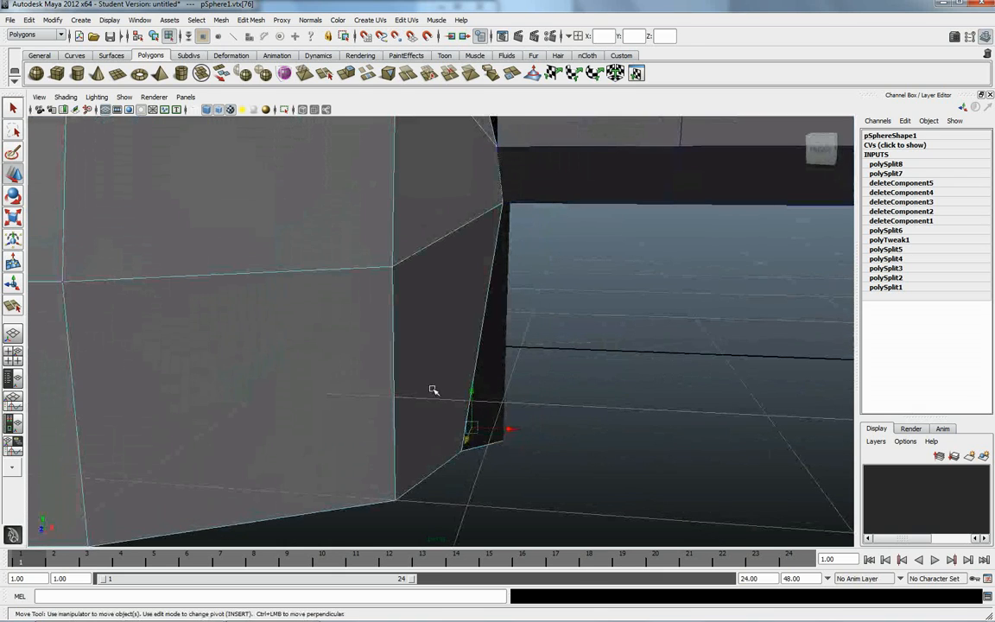
Step: Select both aligned lower-edge vertices and move them outward along X to even out the torso's bottom rim
left_click_drag(481, 495, 610, 402)
left_click_drag(581, 447, 555, 467, "alt")
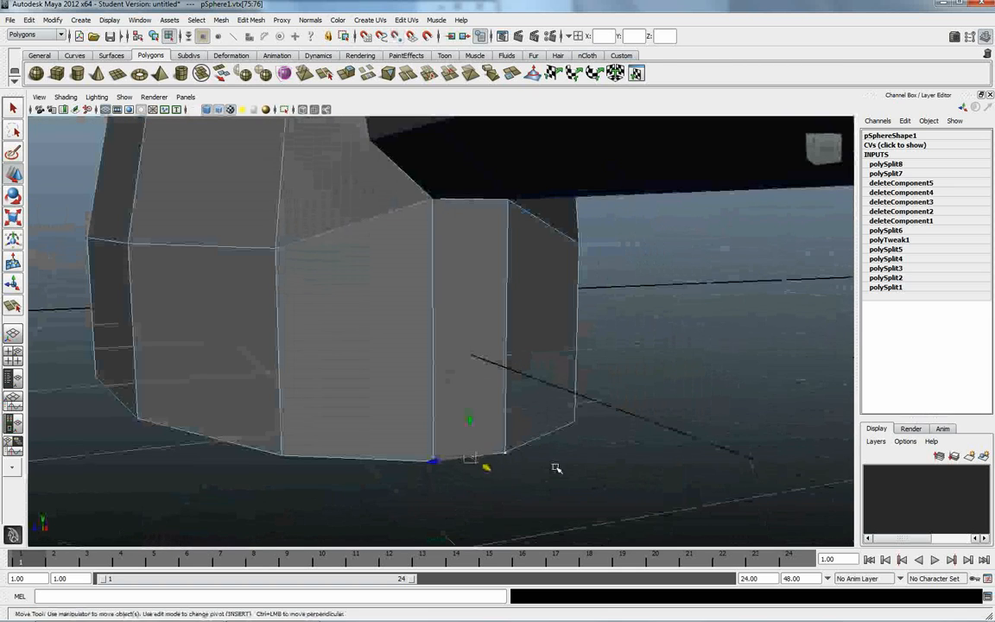
left_click(494, 497)
left_click_drag(502, 444, 481, 380, "alt")
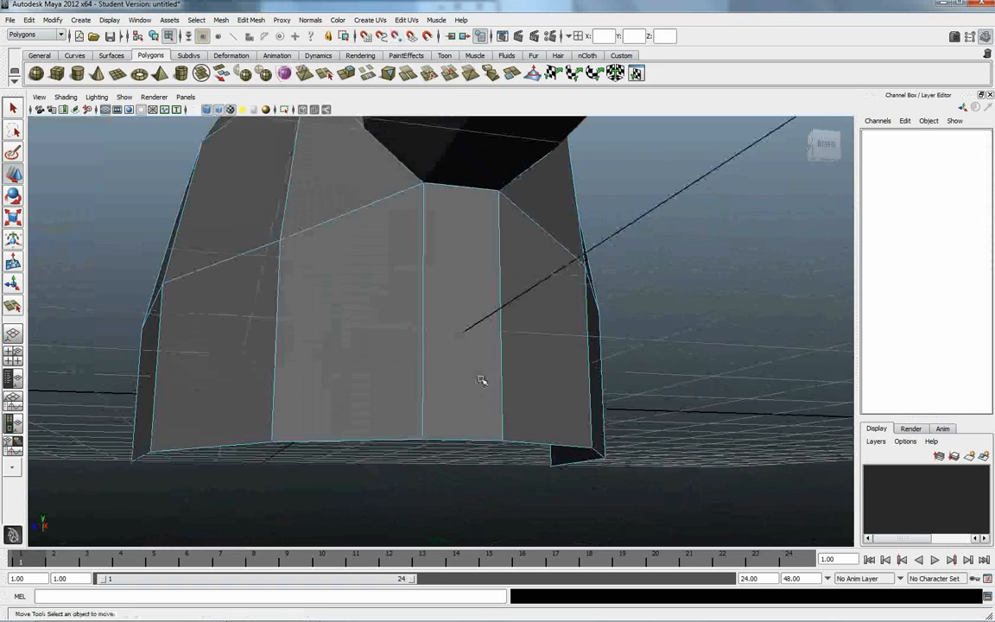
Step: Delete the lower and side torso faces covered by the arm cylinder's open end, viewing them from inside
left_click(440, 179)
key("Delete")
left_click_drag(513, 300, 422, 389, "alt")
scroll(432, 362, "up", 3)
right_click_drag(453, 351, 443, 386)
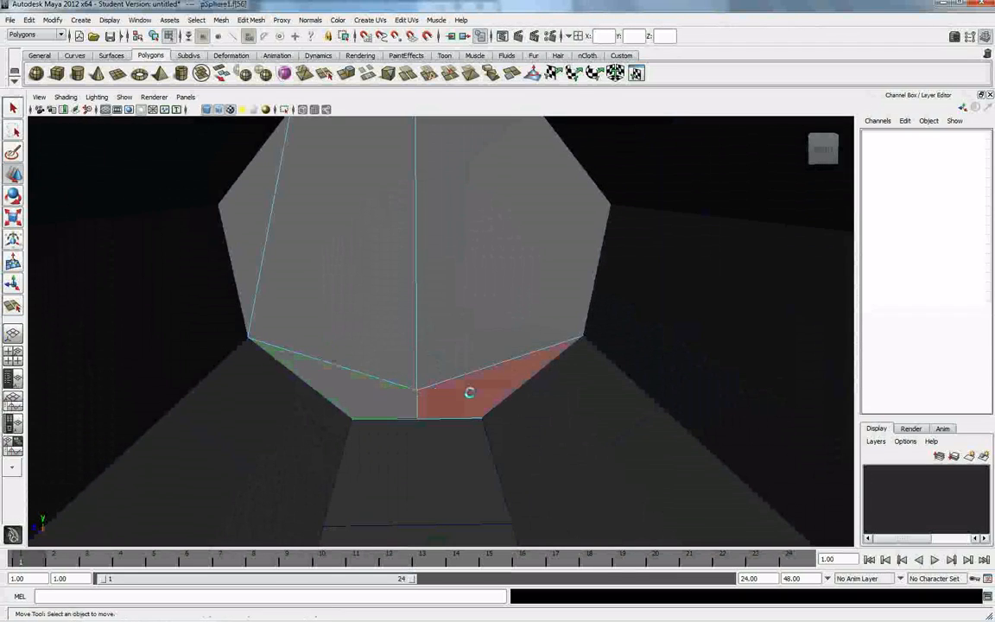
left_click(466, 335)
mouse_move(501, 345)
left_mouse_down("alt")
mouse_move(454, 327)
mouse_move(406, 342)
mouse_move(494, 338)
left_mouse_up("alt")
left_click(248, 233)
left_click_drag(244, 280, 417, 355, "alt")
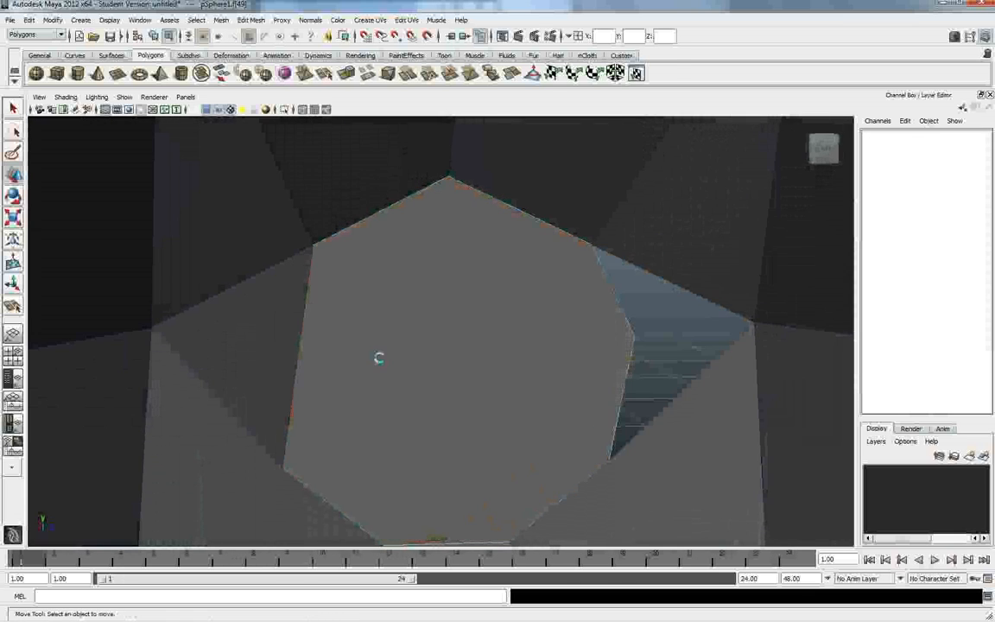
Step: Undo the mistaken face deletion beside the arm opening and delete the remaining torso face covering the opening
left_click(394, 352)
key("ctrl+z")
key("ctrl+z")
left_click(395, 351)
key("Delete")
left_click_drag(433, 384, 473, 401, "alt")
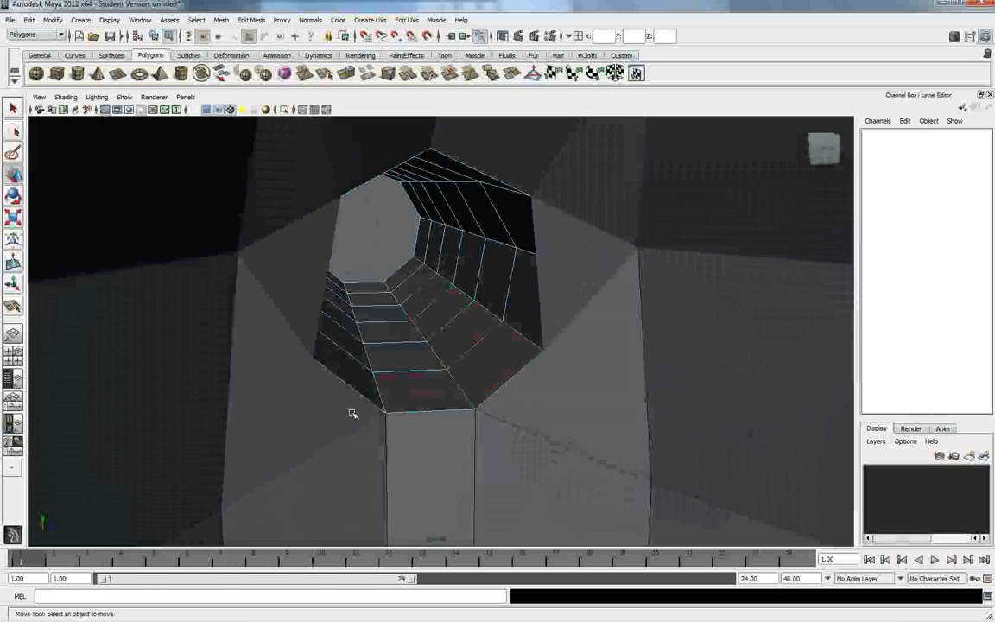
left_click_drag(366, 431, 413, 505, "alt")
left_click(377, 334)
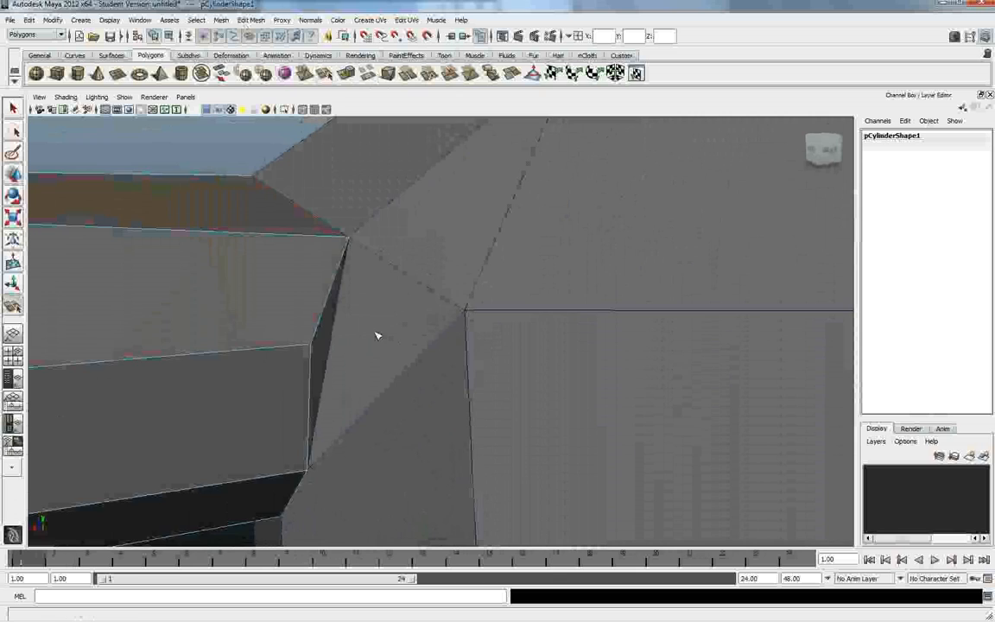
left_click_drag(378, 333, 327, 354, "alt")
left_click(342, 352)
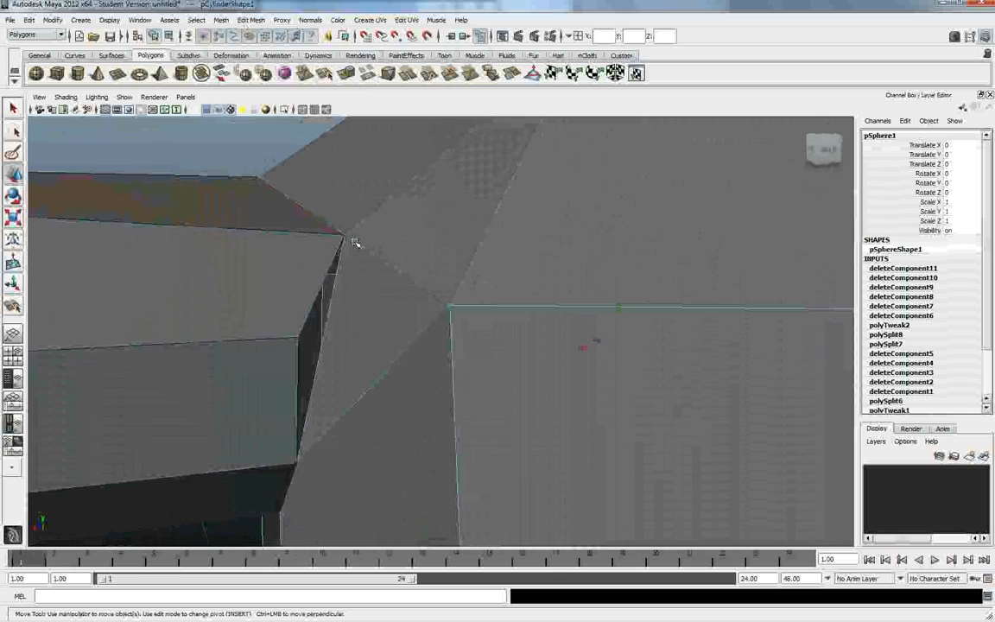
left_click(347, 75)
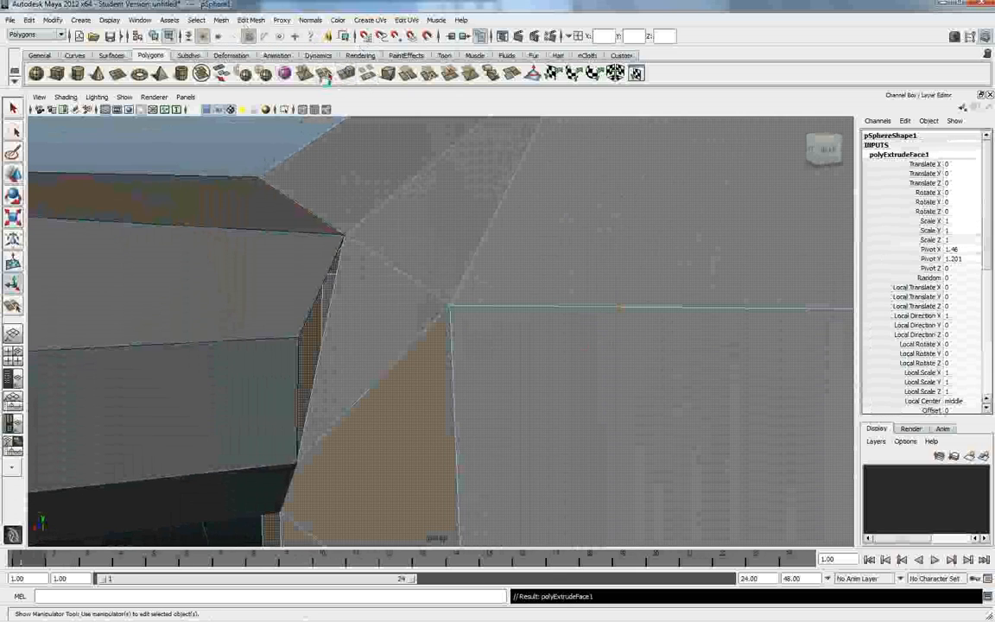
key("ctrl+z")
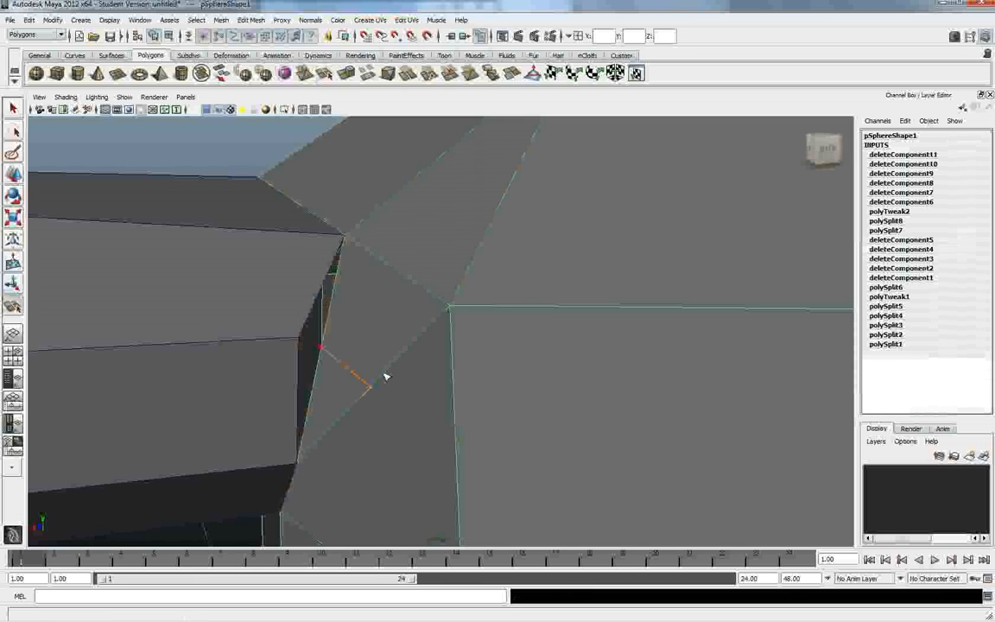
Step: Split the torso's back faces in one line from the arm opening's side edge across to the far border
right_click_drag(382, 357, 411, 271, "alt")
left_click(450, 360)
middle_click_drag(450, 360, 422, 260, "alt")
left_click(429, 270)
left_click_drag(430, 274, 385, 261)
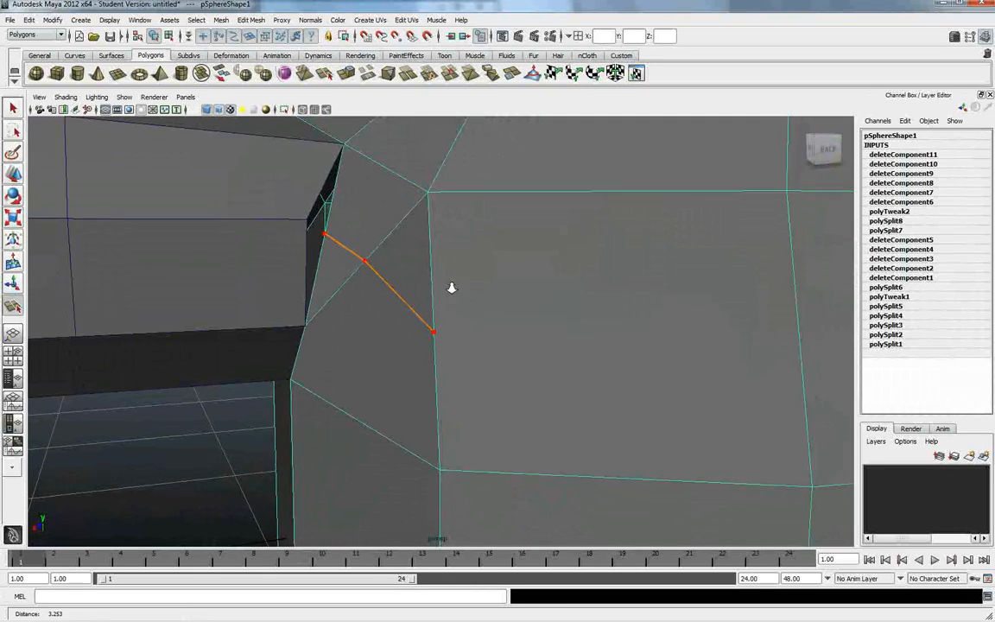
right_click_drag(475, 287, 249, 280, "alt")
left_click_drag(623, 373, 691, 333)
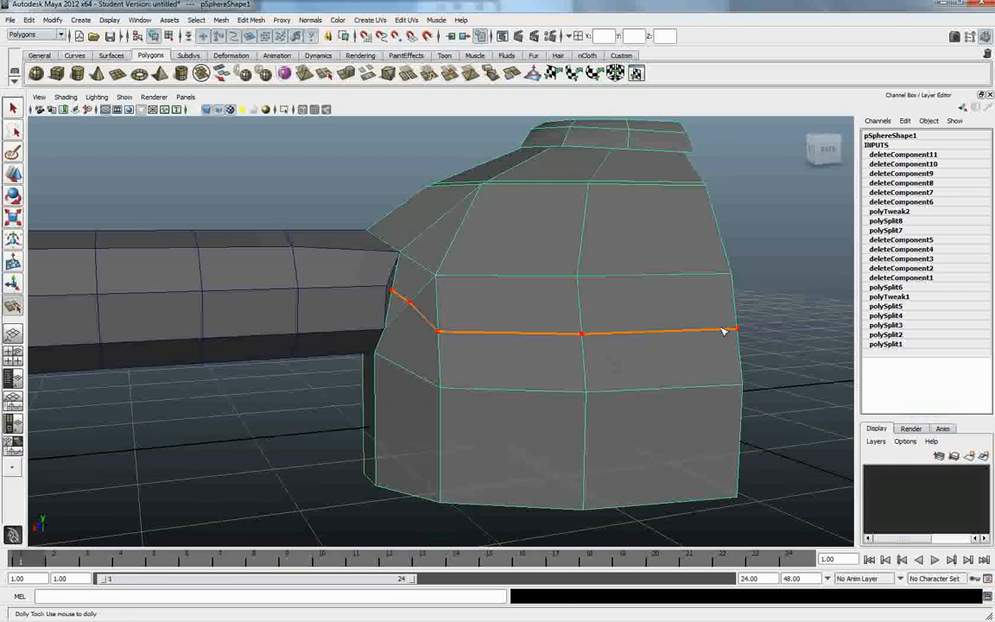
key("Return")
Step: Split the torso's front faces in a matching line from the arm opening's side edge across to the far border
left_click_drag(326, 342, 533, 340, "alt")
key("y")
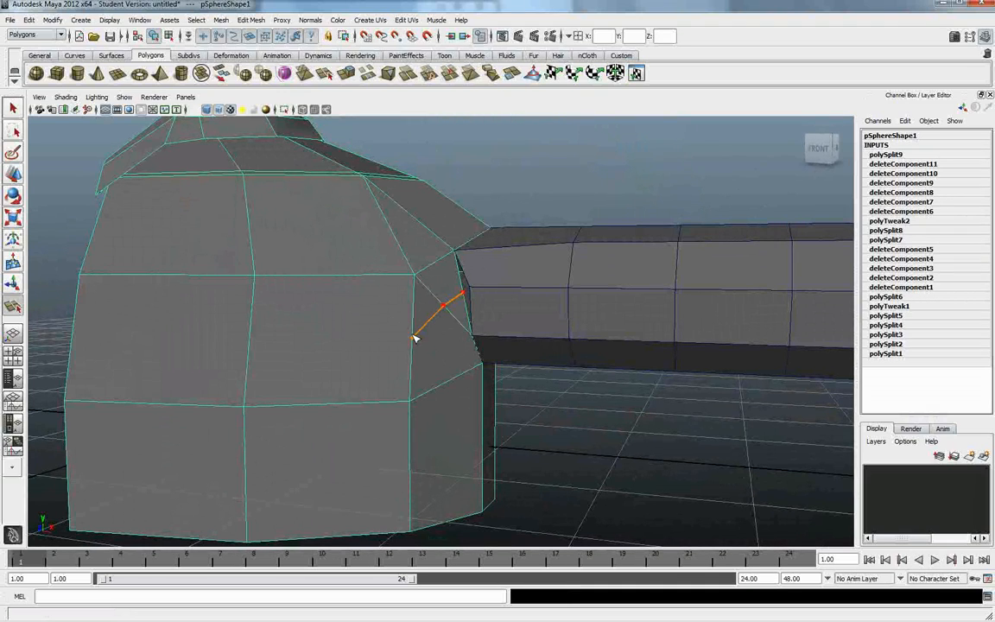
left_click(257, 343)
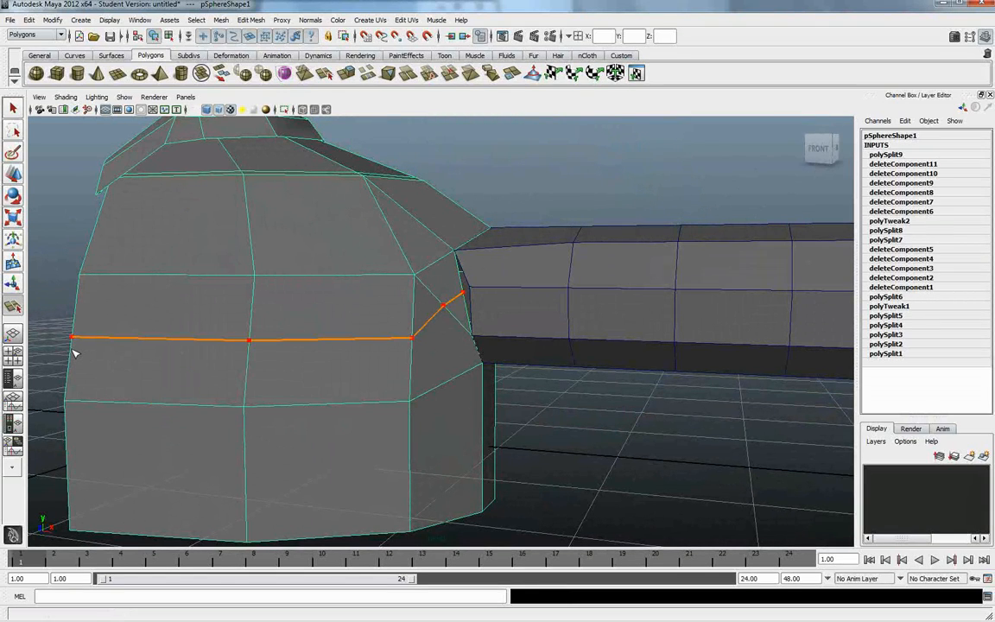
key("Return")
Step: Select the new torso vertex on the front of the arm opening and snap it onto the arm's middle vertex
mouse_move(276, 364)
left_mouse_down("alt")
mouse_move(283, 351)
mouse_move(147, 355)
mouse_move(197, 344)
mouse_move(260, 371)
left_mouse_up("alt")
right_click_drag(528, 296, 546, 410, "alt")
middle_click_drag(514, 366, 482, 402, "alt")
key("F8")
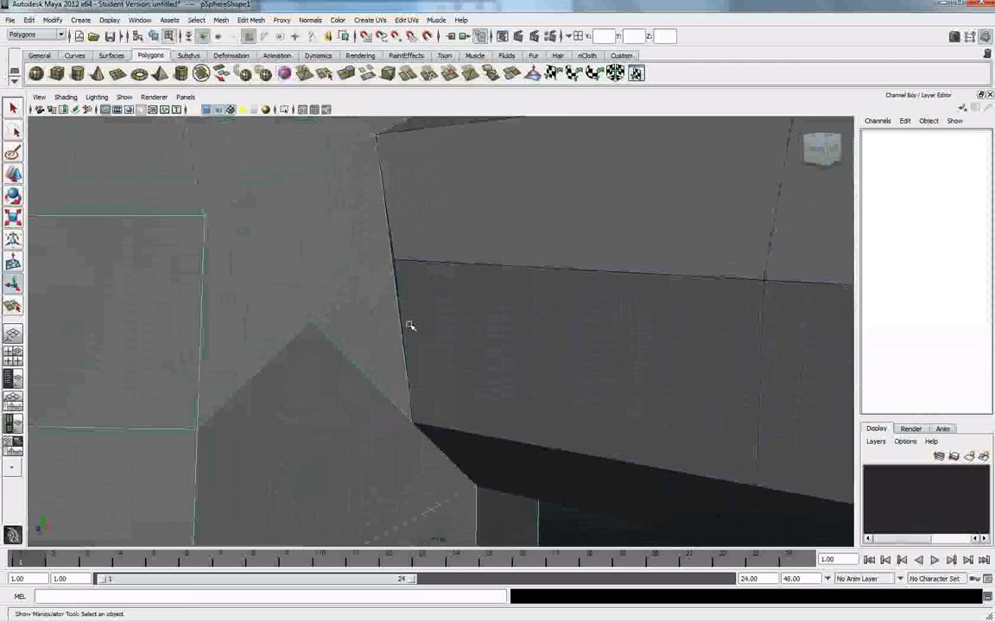
left_click(390, 275)
Step: Snap the matching new torso vertex on the back of the opening onto the arm's middle vertex
left_click_drag(398, 259, 551, 311, "alt")
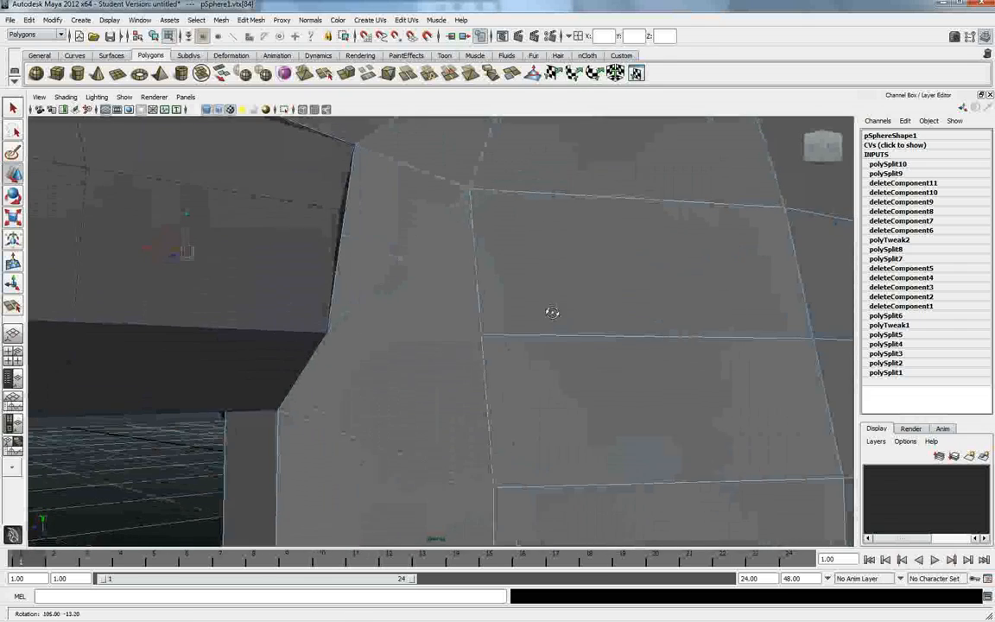
left_click(343, 213)
left_click_drag(444, 256, 504, 316, "alt")
right_click_drag(504, 316, 211, 296, "alt")
left_click_drag(526, 338, 466, 299, "alt")
right_click_drag(465, 298, 701, 368, "alt")
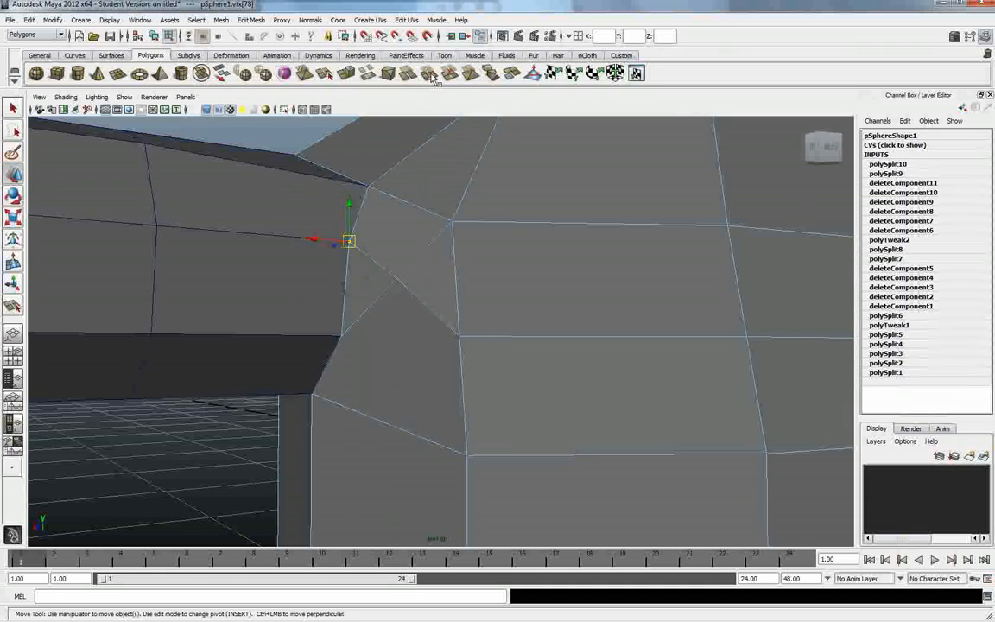
Step: Split the back faces beside the arm from its middle vertex to the upper torso corner and from its lower vertex to the lower corner
key("g")
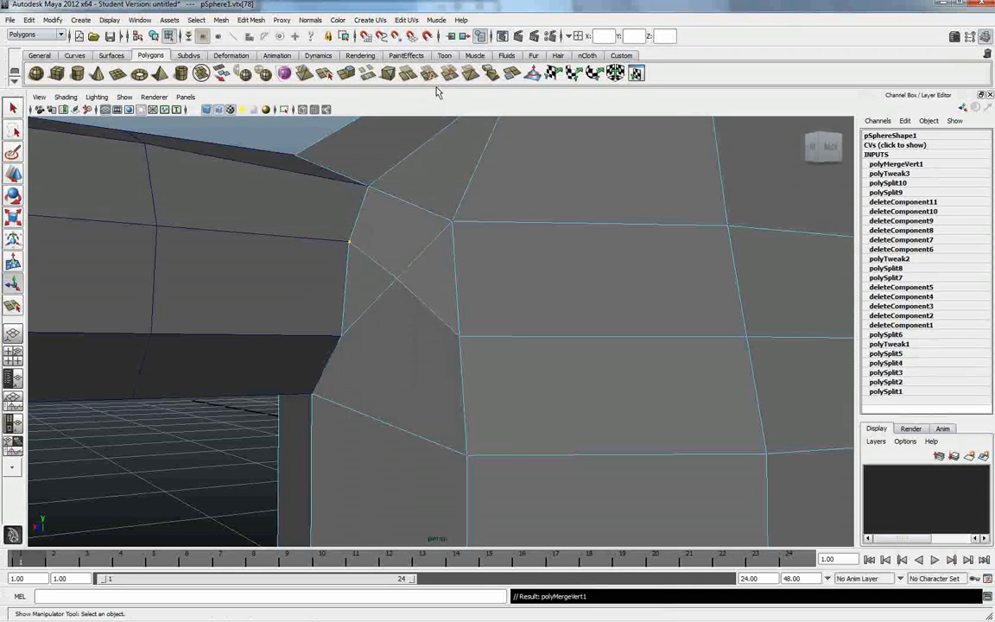
key("ctrl+z")
left_click(324, 74)
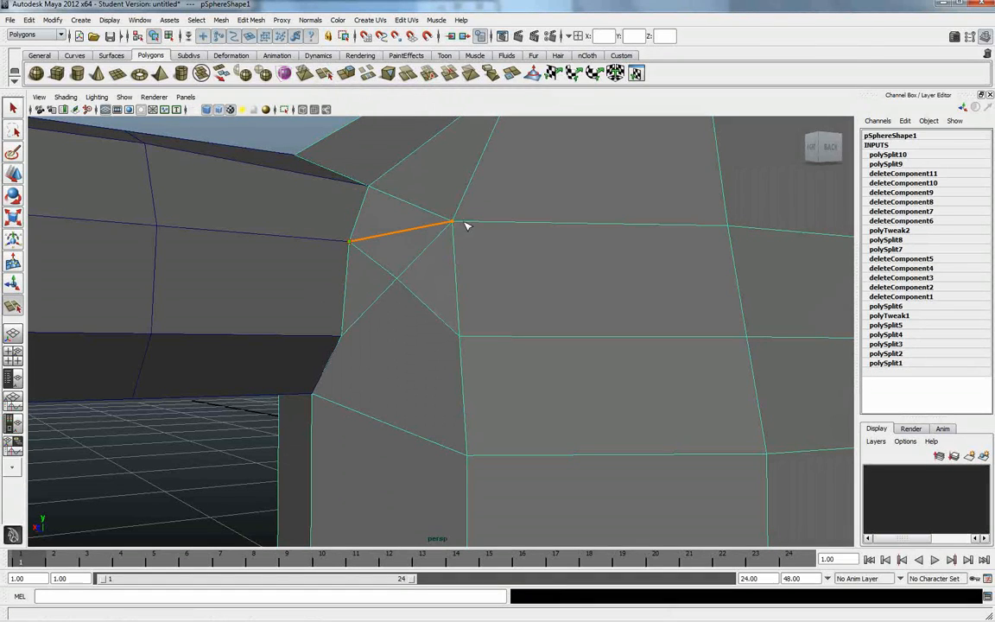
key("Return")
left_click(427, 306)
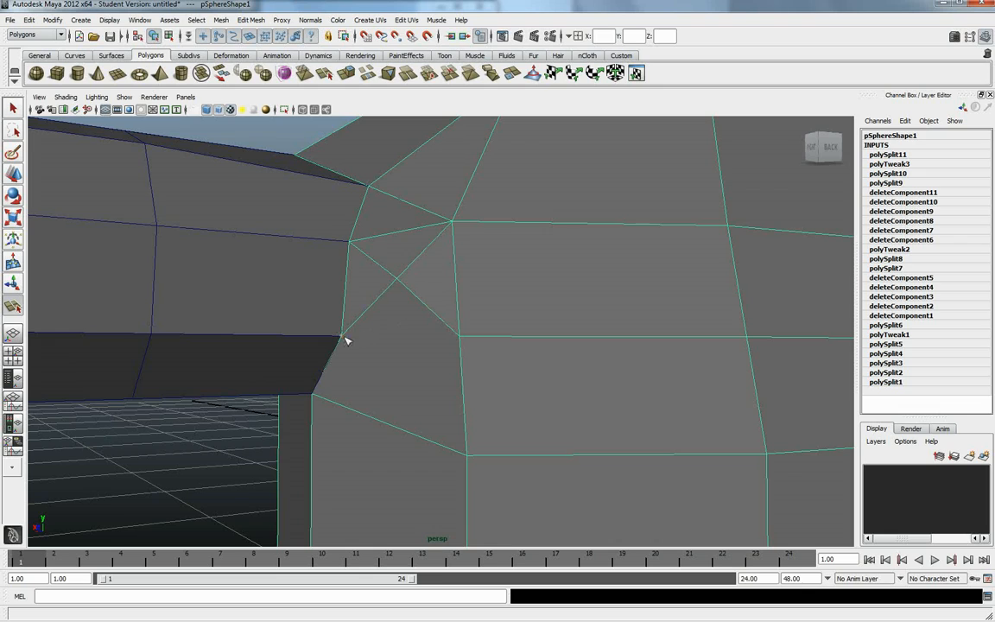
key("Return")
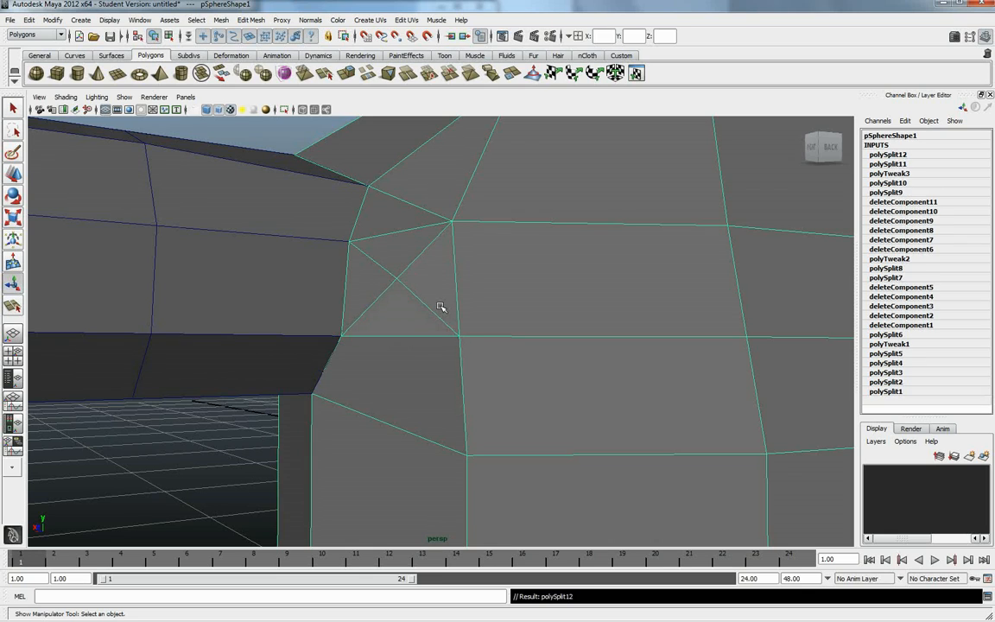
Step: Delete the crossing diagonal edges between the two new splits on the torso's back
key("F10")
left_click(415, 295)
key("Delete")
left_click(393, 276)
key("Delete")
Step: Restore the missing horizontal edge on the torso's front by splitting from the centre line to the upper corner near the arm
left_click_drag(427, 286, 450, 277, "alt")
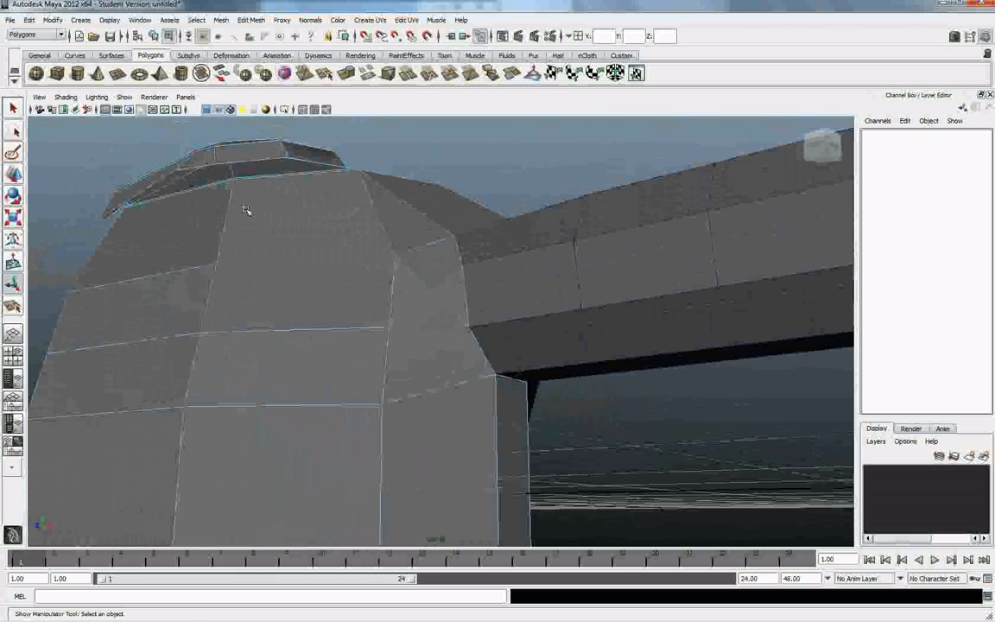
left_click(325, 75)
left_click(217, 263)
left_click(396, 255)
key("Return")
key("g")
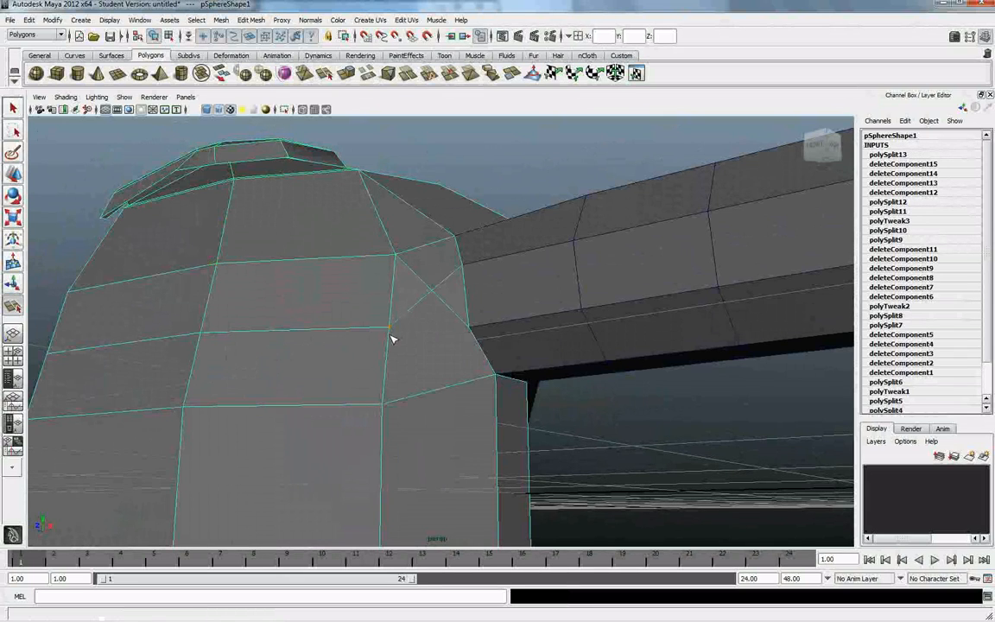
Step: Split the front faces beside the arm from the lower torso corner to its lower vertex and from the upper corner to its middle vertex
left_click(467, 330)
key("Return")
mouse_move(455, 333)
left_mouse_down("alt")
mouse_move(440, 311)
mouse_move(444, 328)
left_mouse_up("alt")
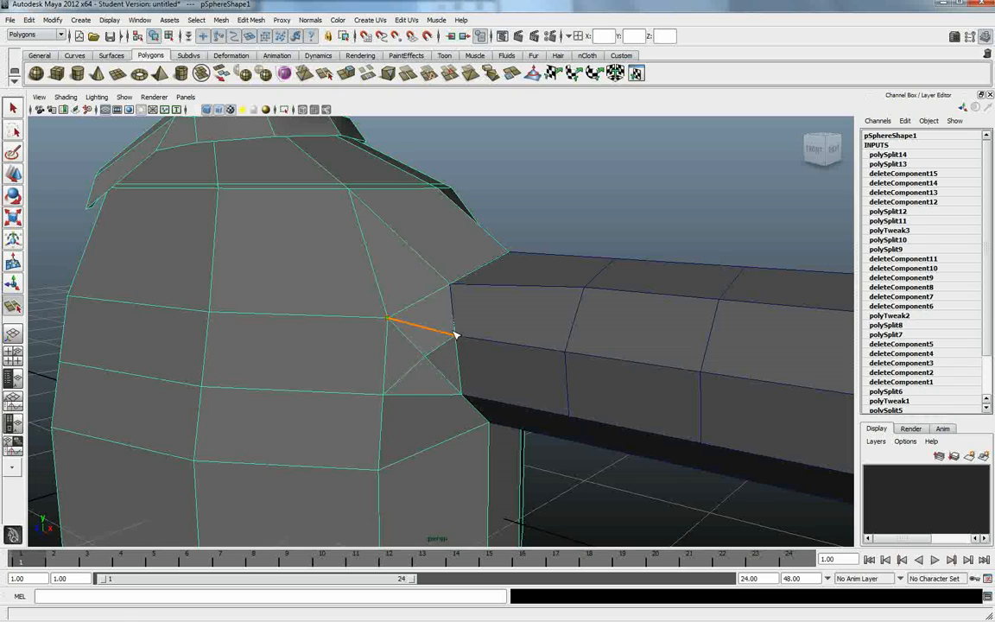
left_click(456, 334)
key("Return")
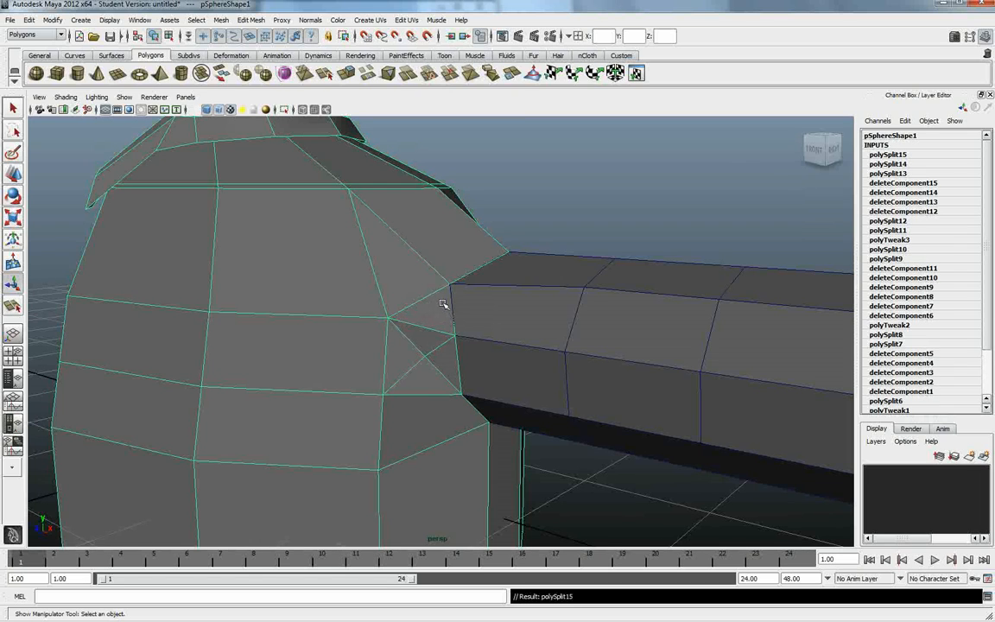
Step: Delete the crossing diagonal edges beside the arm on the torso's front
left_click_drag(517, 311, 659, 338, "alt")
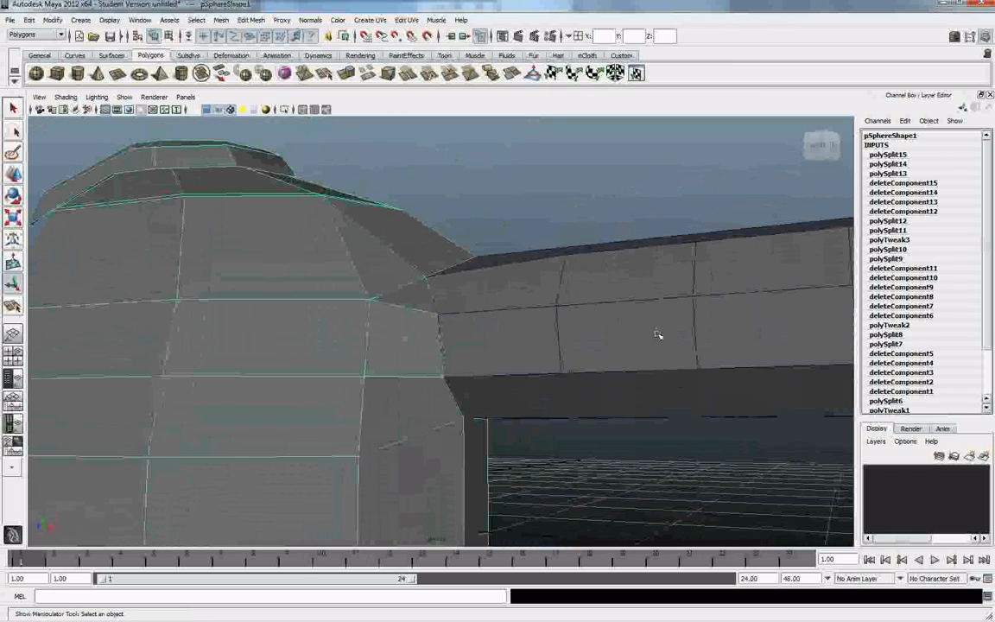
key("F11")
key("F10")
left_click(405, 332)
key("Delete")
left_click(410, 337)
key("Delete")
left_click(412, 343)
key("Delete")
Step: Try to combine the torso and arm meshes
left_click_drag(380, 333, 509, 339, "alt")
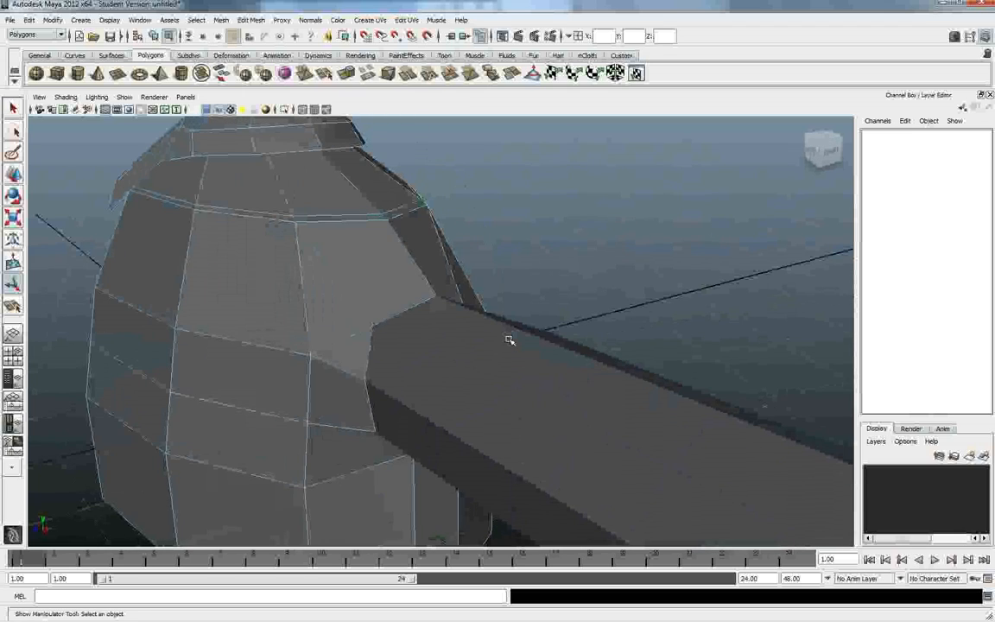
left_click_drag(500, 340, 541, 313, "alt")
right_click_drag(542, 313, 466, 293, "alt")
left_click(450, 289)
left_click_drag(497, 331, 530, 366, "alt")
left_click(455, 338)
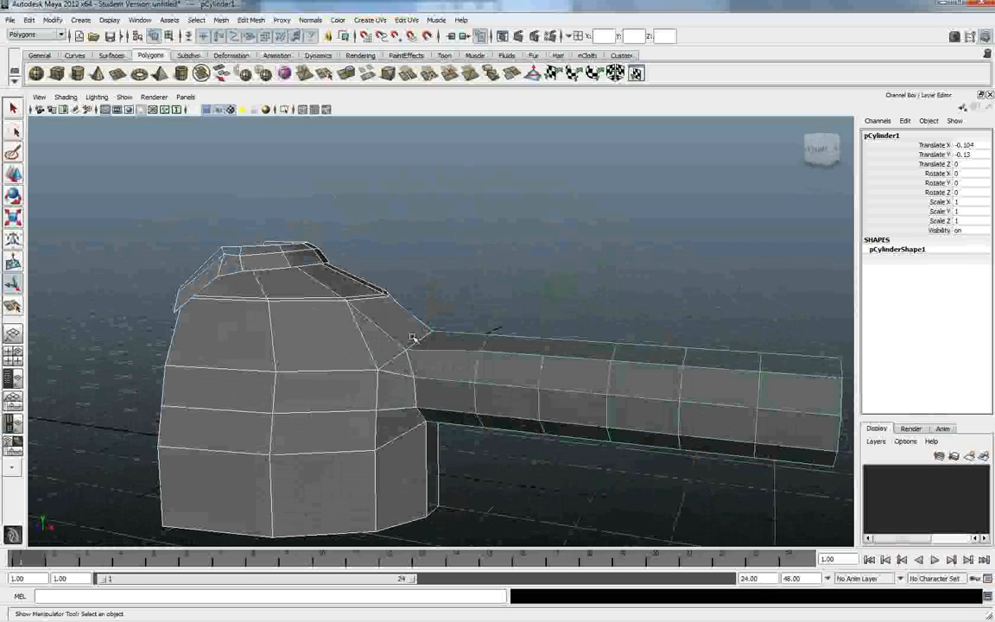
left_click(221, 20)
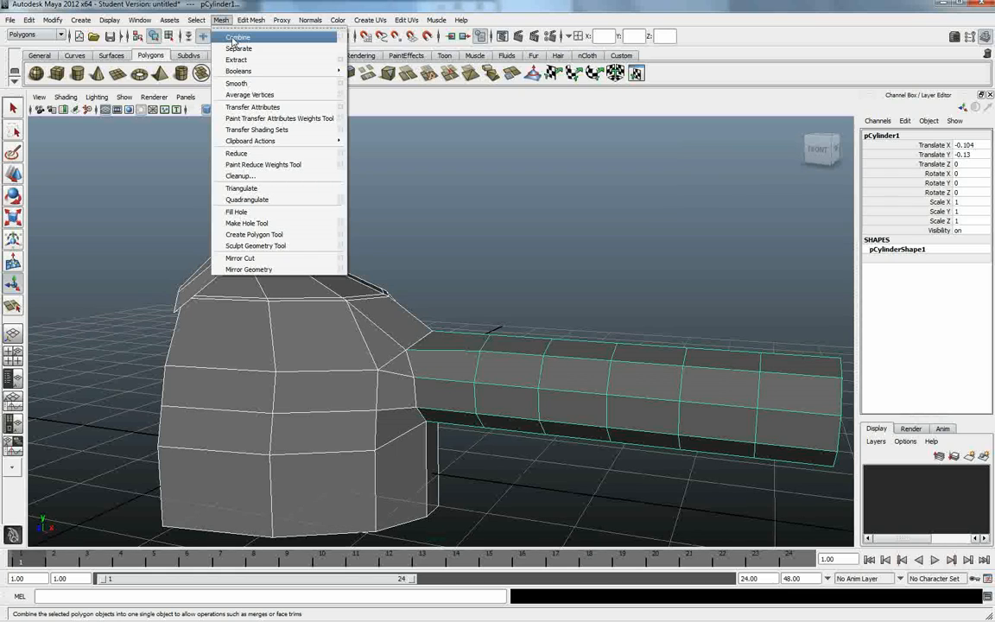
left_click(232, 39)
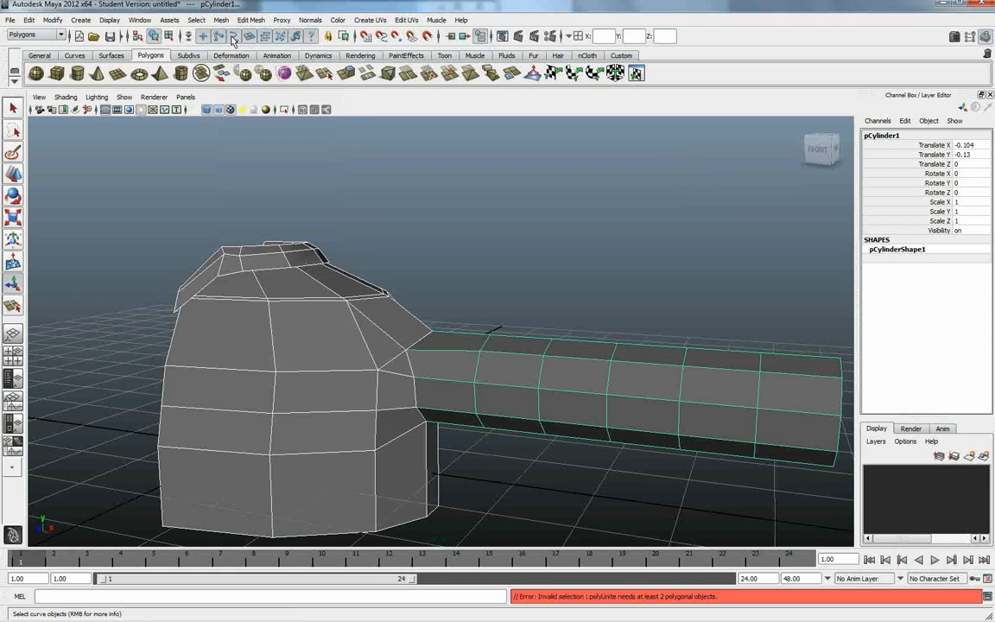
Step: Reselect the torso and arm as whole objects and combine them into one mesh
left_click(363, 285, "shift")
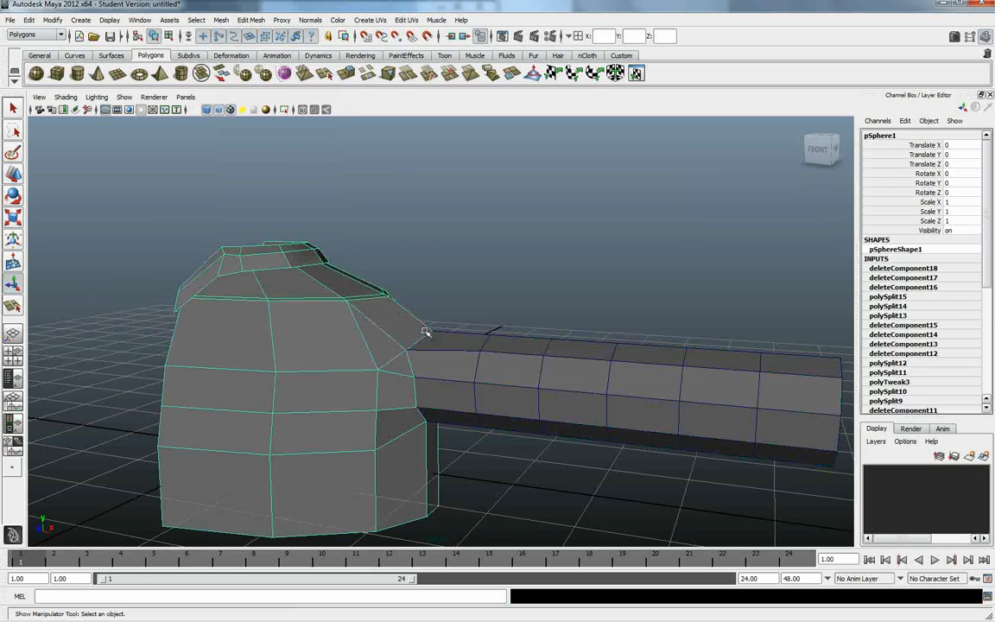
left_click(221, 19)
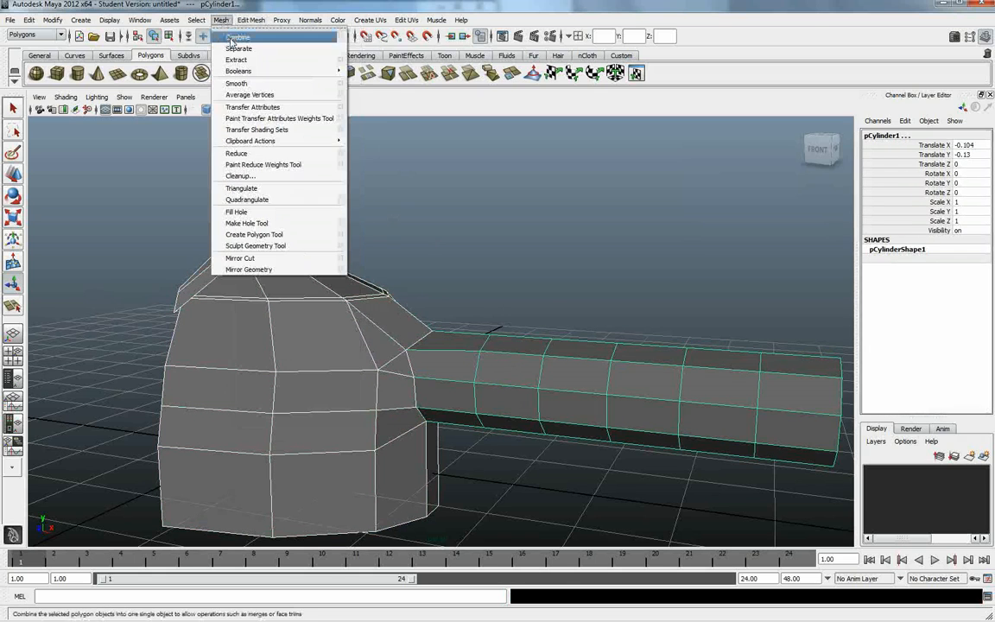
left_click(232, 39)
Step: Inspect the combined mesh from several angles, previewing it smoothed before returning to the unsmoothed display
left_click_drag(552, 225, 438, 242, "alt")
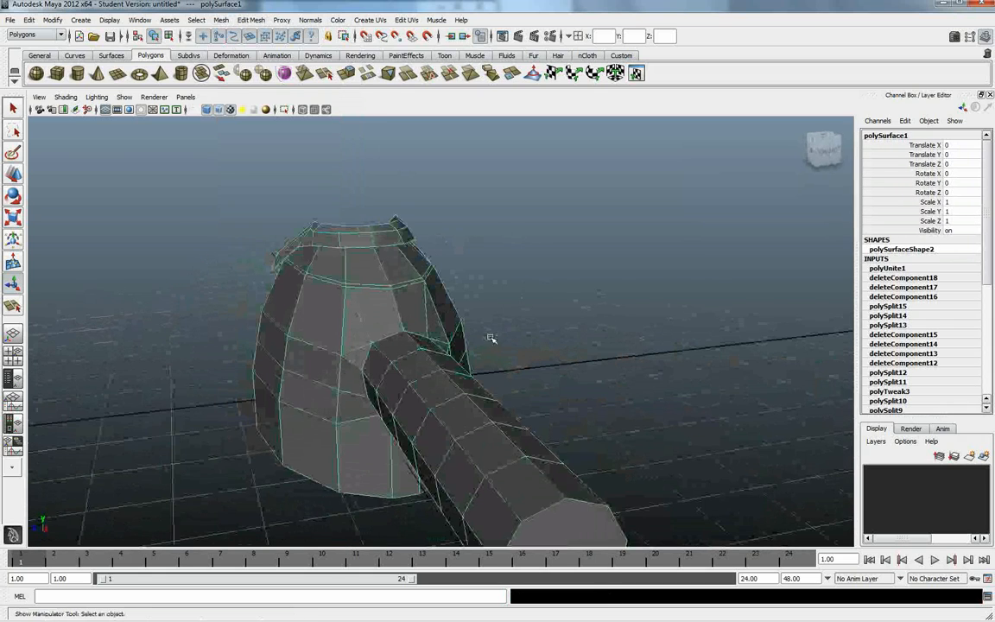
left_click_drag(423, 351, 448, 350, "alt")
scroll(369, 193, "down", 3)
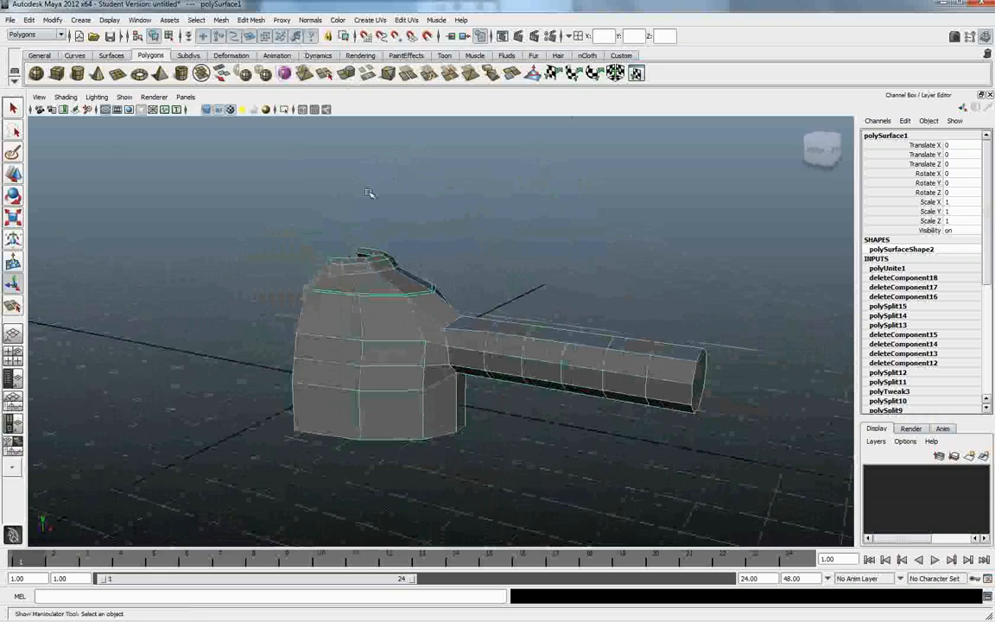
key("3")
left_click_drag(442, 246, 408, 253, "alt")
key("1")
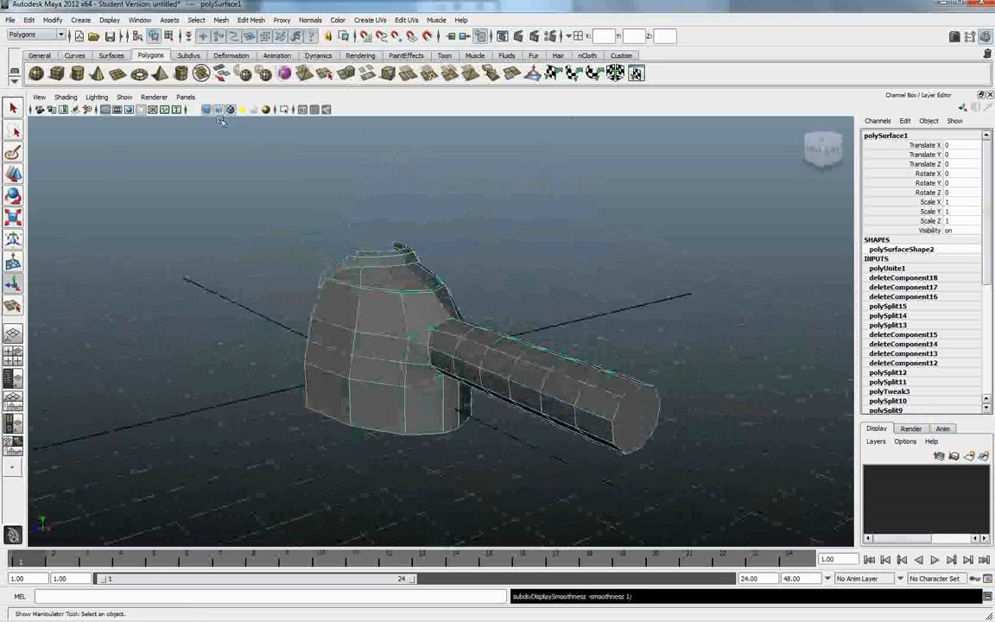
Step: Apply Smooth to the combined mesh and examine the seam between torso and arm with the wireframe overlay hidden
left_click(265, 75)
left_click_drag(423, 289, 469, 271, "alt")
left_click(484, 263)
scroll(469, 271, "up", 5)
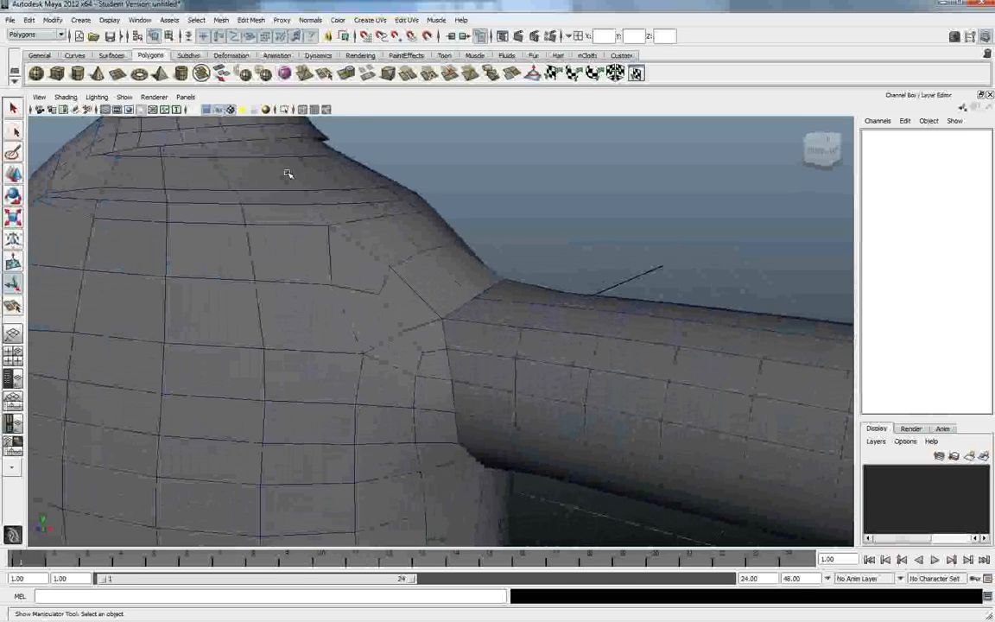
left_click(223, 112)
mouse_move(540, 343)
left_mouse_down("alt")
mouse_move(477, 349)
mouse_move(488, 364)
mouse_move(438, 355)
mouse_move(407, 370)
mouse_move(472, 281)
left_mouse_up("alt")
mouse_move(538, 439)
left_mouse_down("alt")
mouse_move(520, 378)
mouse_move(345, 411)
mouse_move(529, 423)
left_mouse_up("alt")
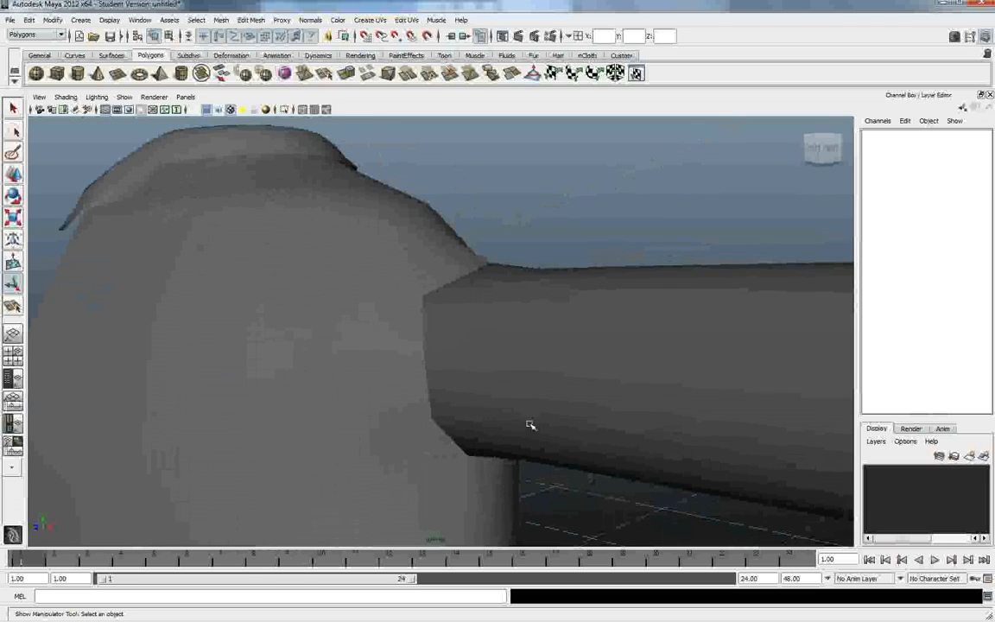
left_click(684, 417)
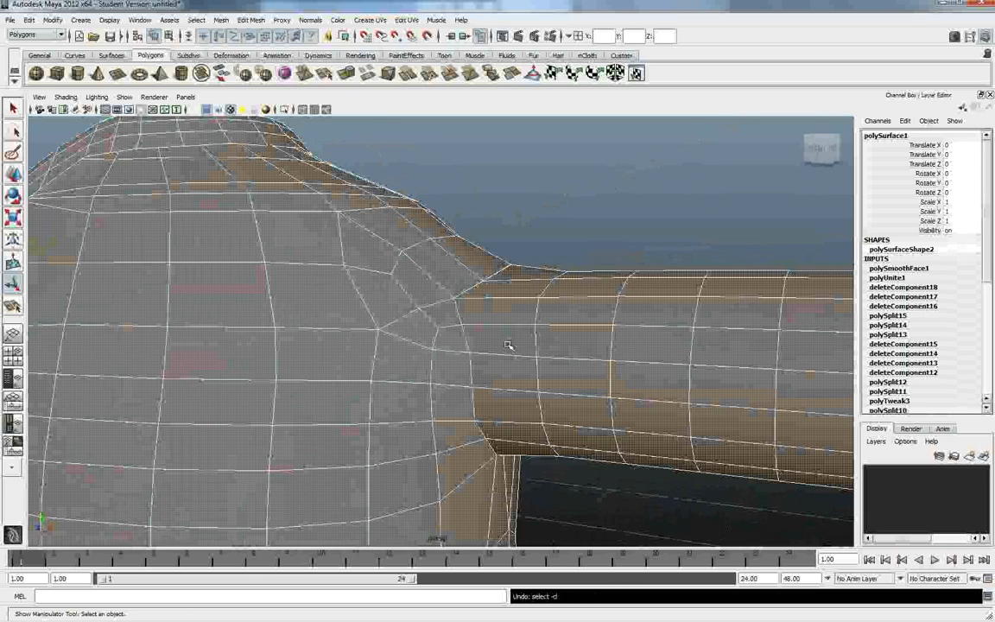
Step: Undo the Smooth on the combined mesh and bring the shoulder seam back into view
key("ctrl+z")
left_click_drag(533, 329, 515, 245, "alt")
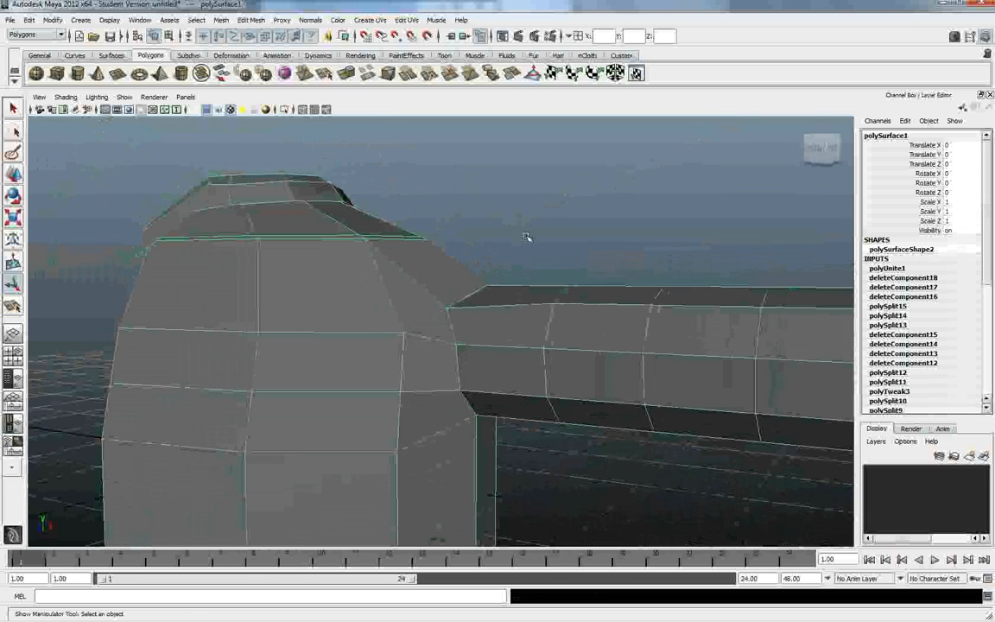
left_click_drag(489, 315, 423, 302, "alt")
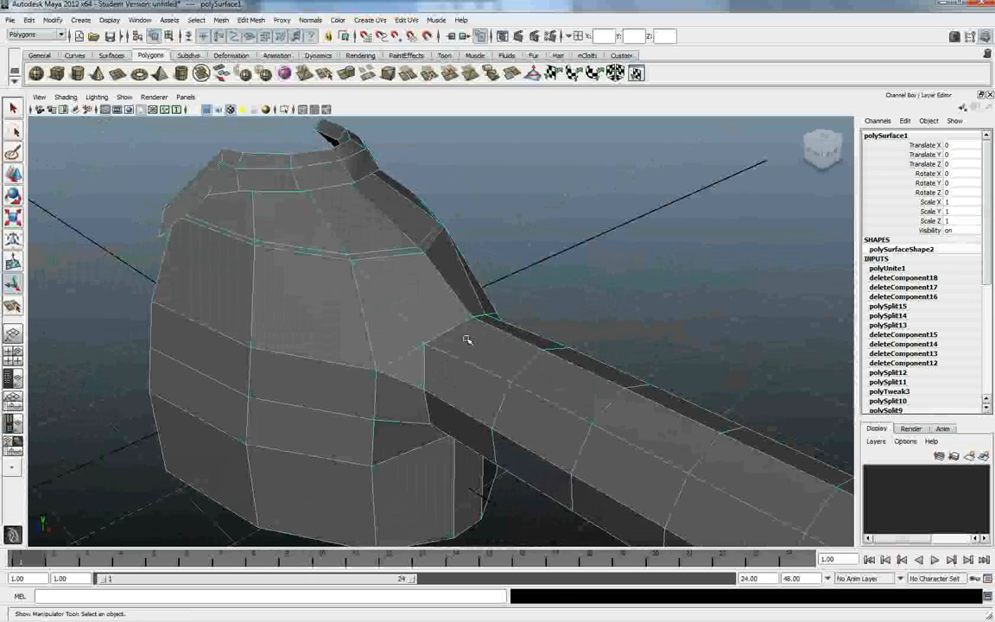
left_click_drag(469, 337, 489, 338, "alt")
Step: Select the vertices around the shoulder seam and merge the overlapping ones with a threshold of 0.01
left_click(466, 280)
left_click_drag(466, 279, 443, 277, "alt")
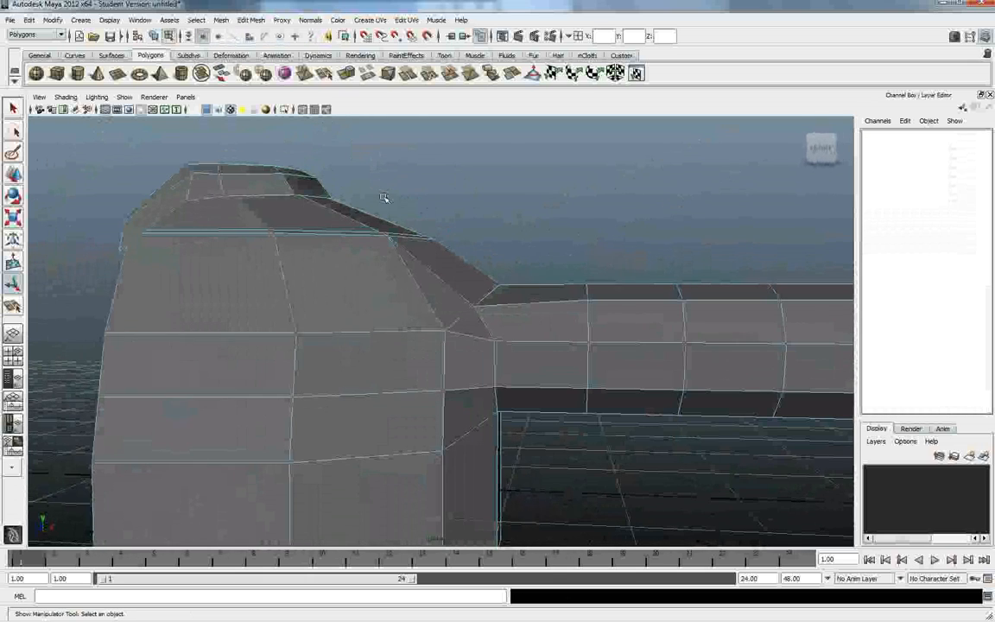
left_click(631, 391)
left_click_drag(631, 390, 371, 304, "alt")
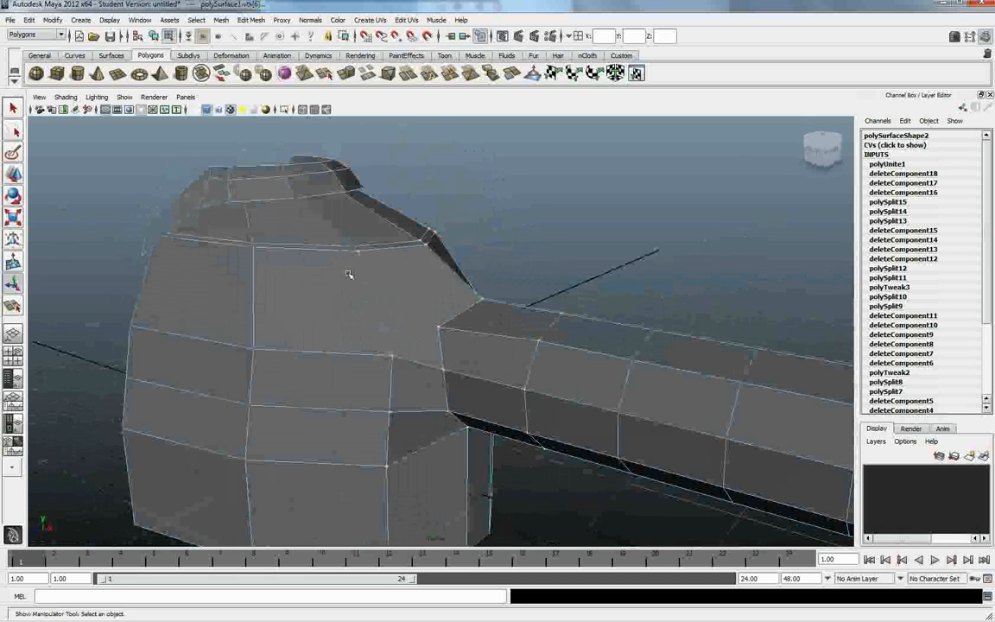
left_click_drag(392, 282, 291, 195, "alt")
left_click(252, 20)
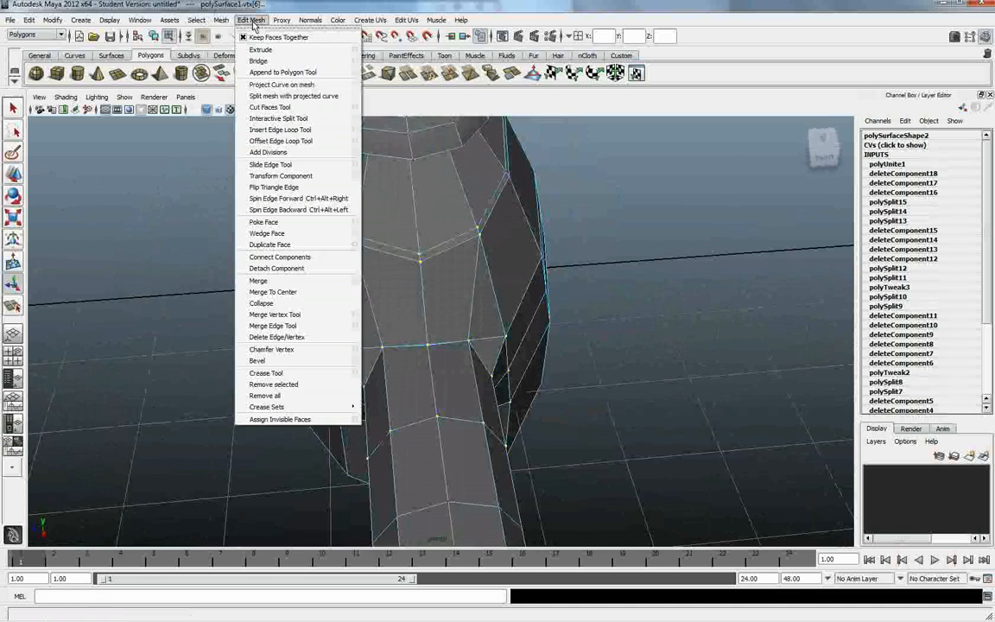
left_click(350, 280)
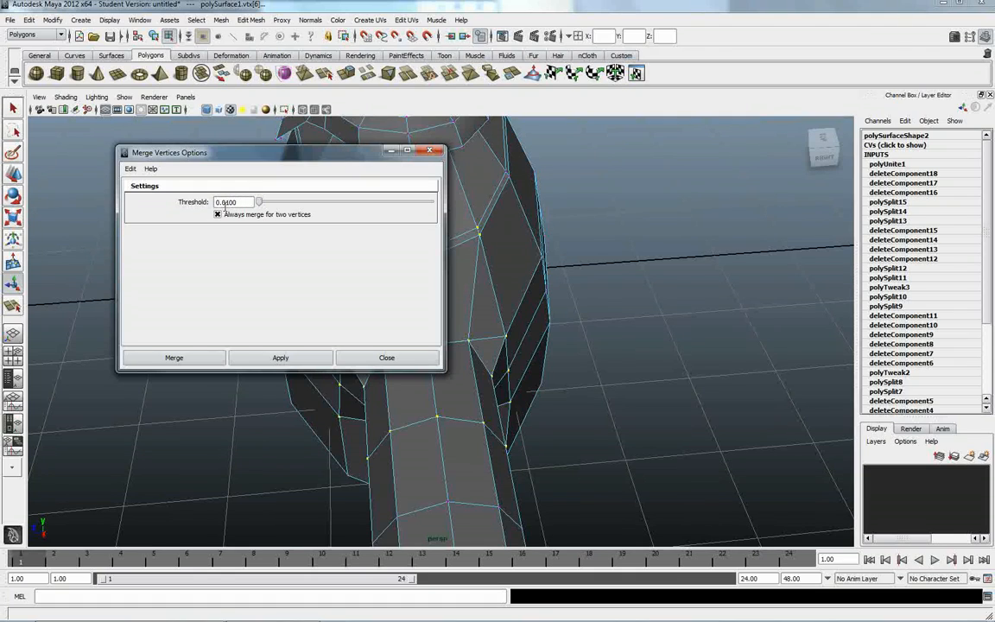
left_click_drag(268, 158, 696, 163)
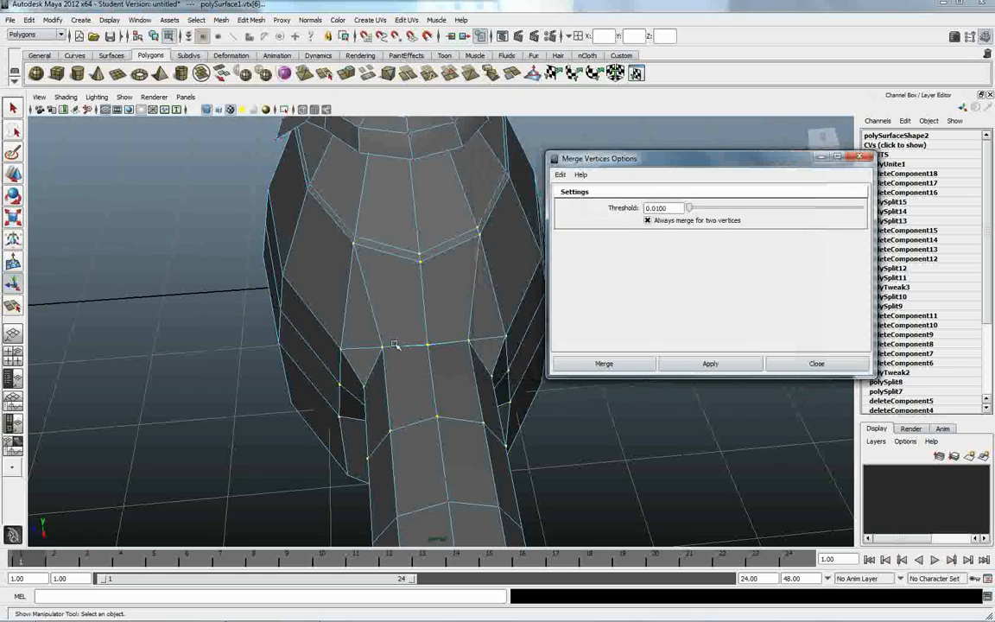
right_click_drag(442, 345, 393, 436, "alt")
left_click_drag(215, 443, 351, 397, "alt")
left_click_drag(600, 490, 488, 386, "alt")
left_click(708, 364)
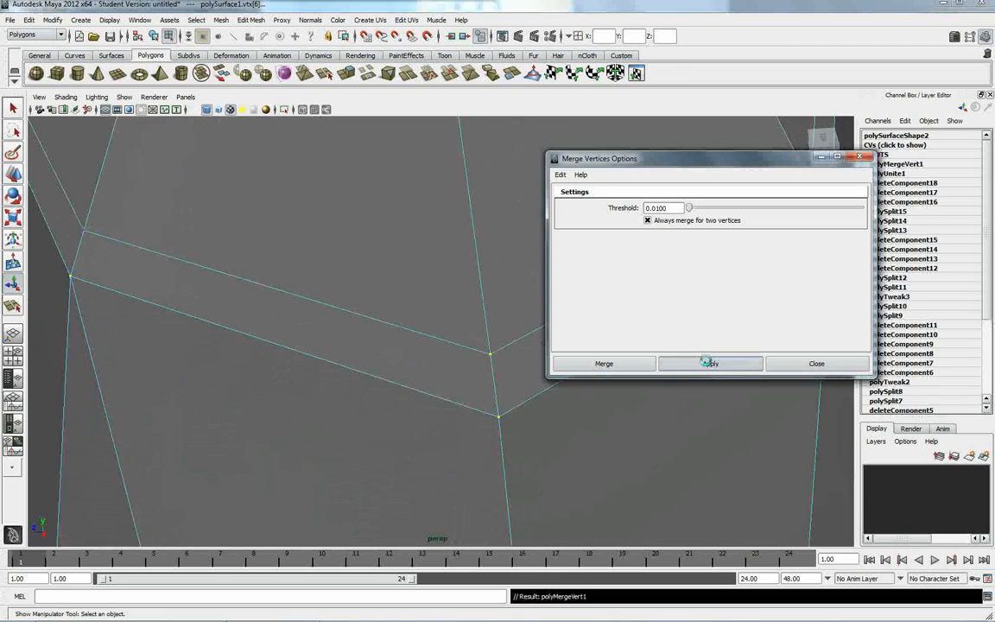
Step: Check the merged vertices along the shoulder seam and close the merge options
left_click_drag(451, 429, 360, 379, "alt")
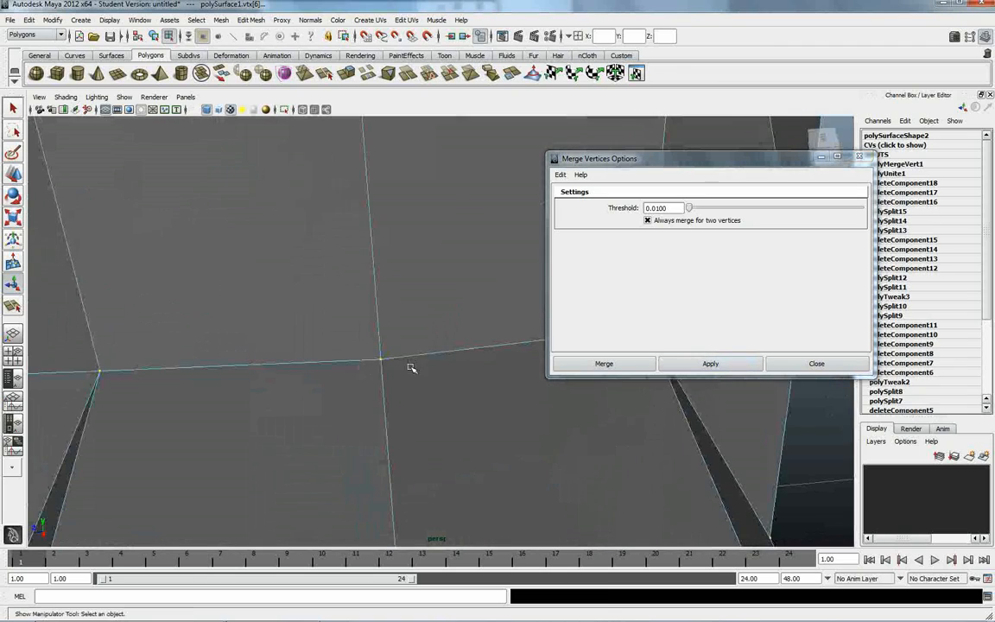
right_click_drag(367, 385, 373, 396, "alt")
left_click_drag(374, 395, 717, 295, "alt")
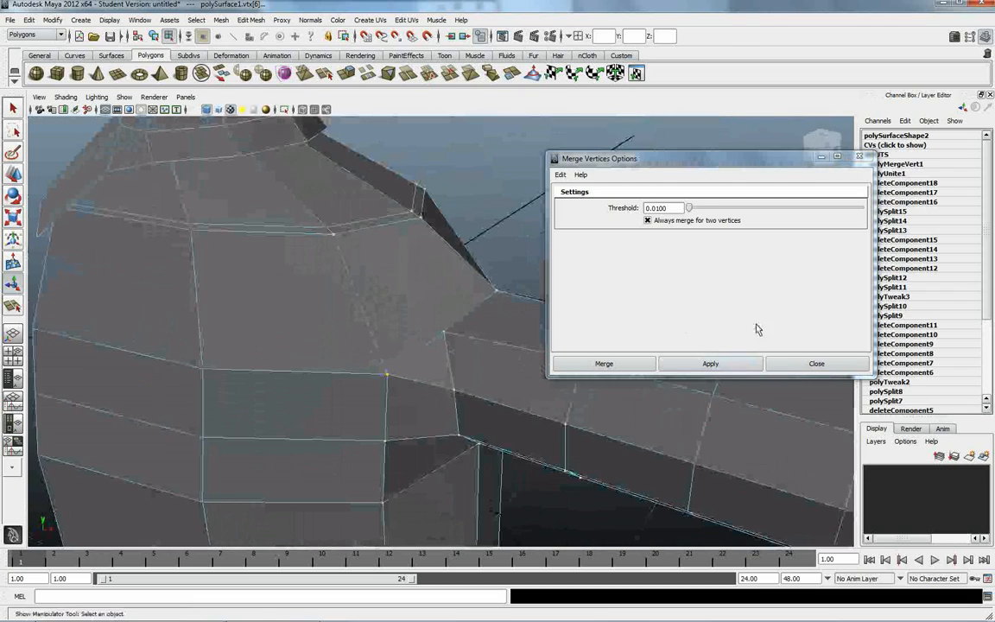
left_click(817, 364)
left_click_drag(804, 378, 628, 307, "alt")
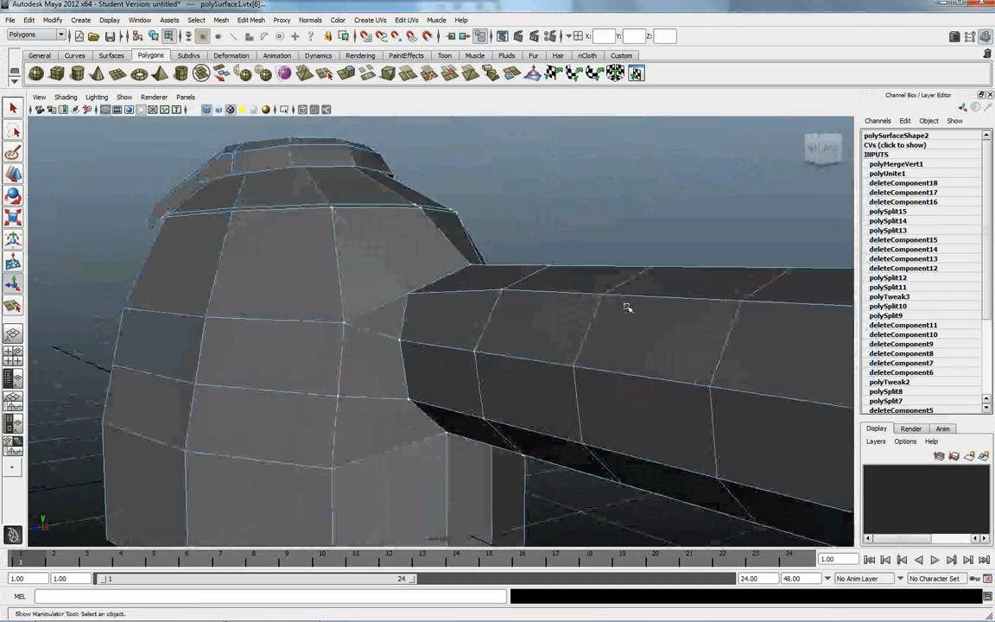
Step: Smooth the merged mesh as a whole object, examine the underarm area, and undo the smoothing
key("F8")
left_click_drag(494, 298, 517, 329, "alt")
left_click(520, 329)
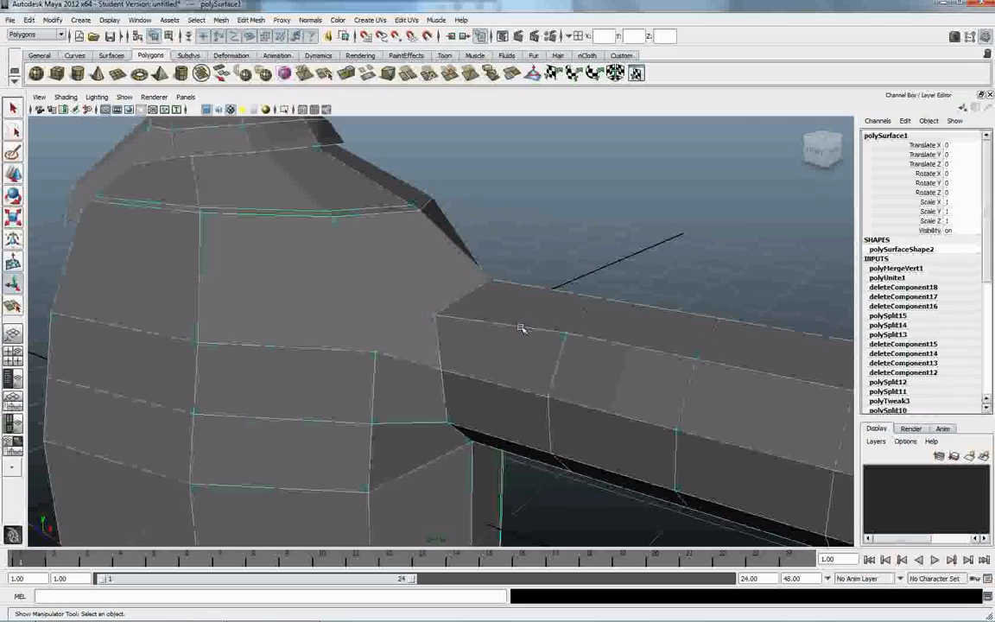
left_click_drag(348, 138, 407, 155, "alt")
key("3")
left_click(611, 233)
left_click_drag(611, 233, 438, 395, "alt")
left_click(451, 395)
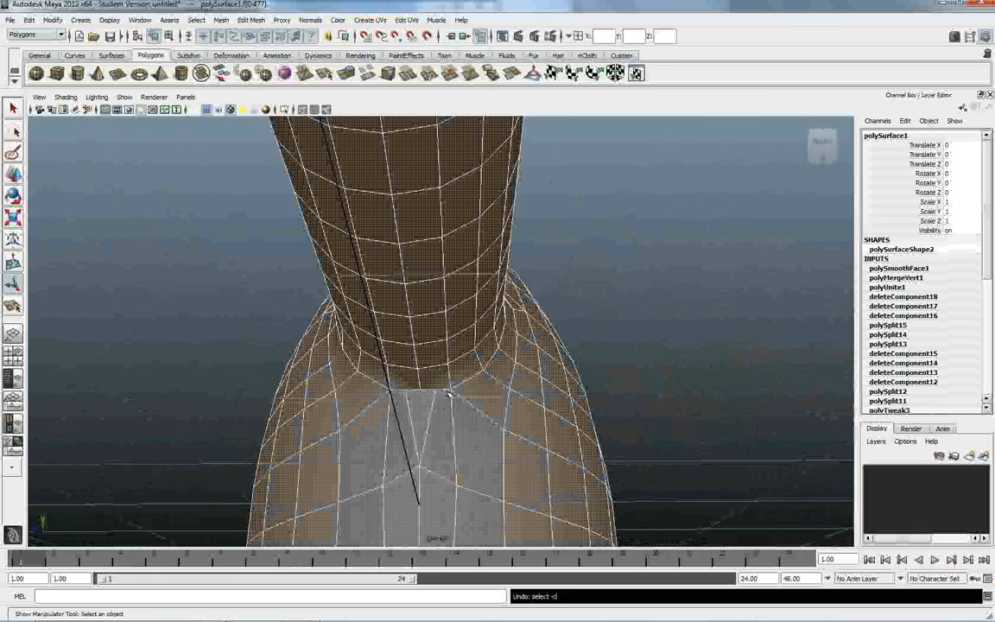
key("ctrl+z")
Step: Test whether the underarm corner vertex is merged by moving it, and undo the move
right_click_drag(403, 357, 515, 391, "alt")
left_click(522, 365)
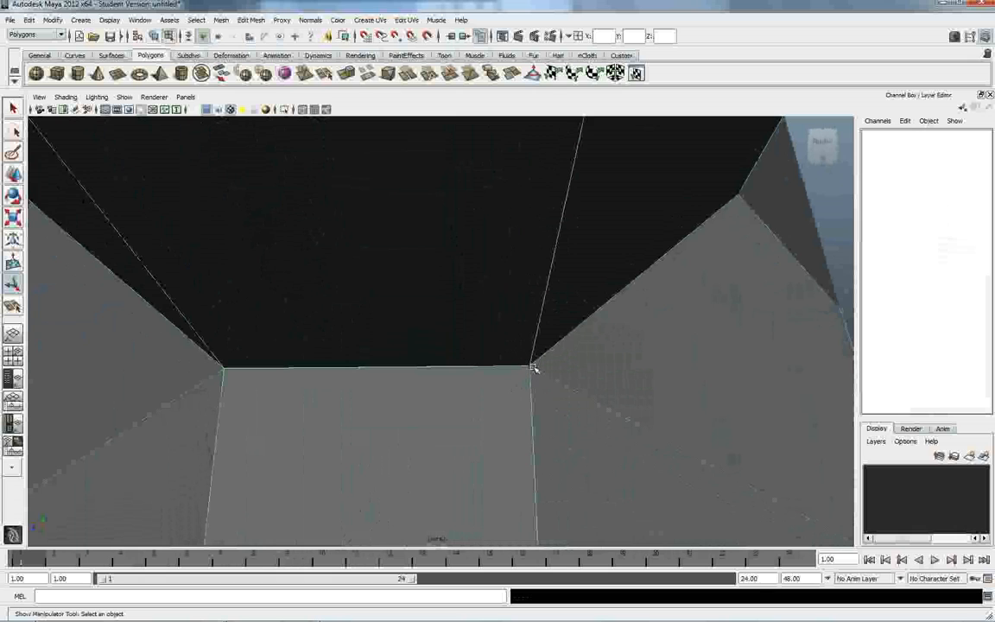
left_click(532, 368)
key("w")
middle_click_drag(533, 368, 574, 296)
left_click_drag(574, 296, 517, 393)
key("ctrl+z")
left_click_drag(456, 335, 472, 383, "alt")
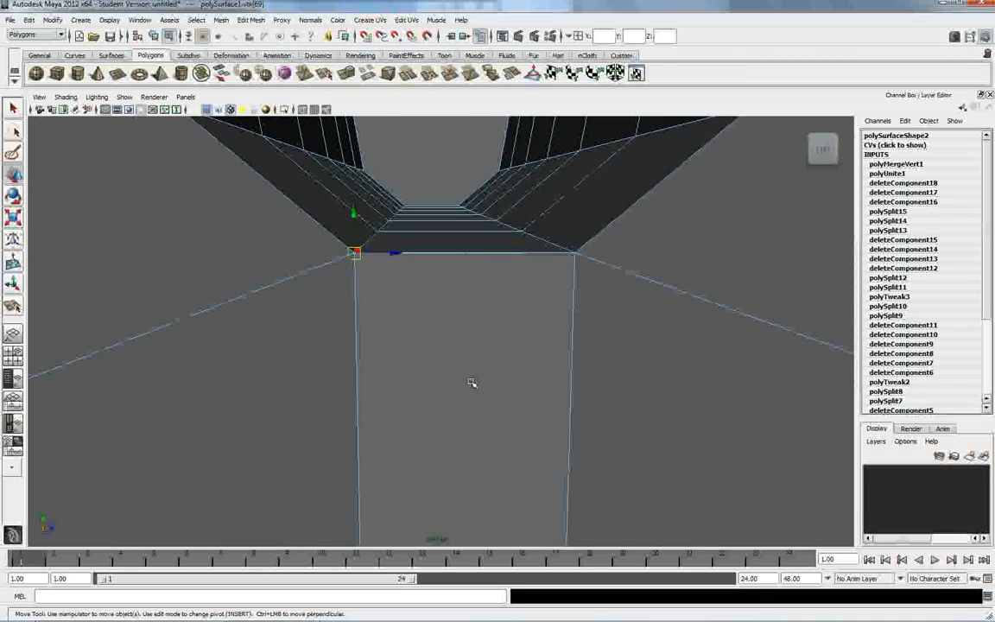
Step: Delete the overlapping geometry just below the underarm edge on the torso and return to whole-object selection
left_click(504, 283)
right_click_drag(506, 285, 363, 294, "alt")
left_click_drag(363, 293, 502, 291, "alt")
right_click_drag(502, 291, 258, 287, "alt")
left_click(346, 325)
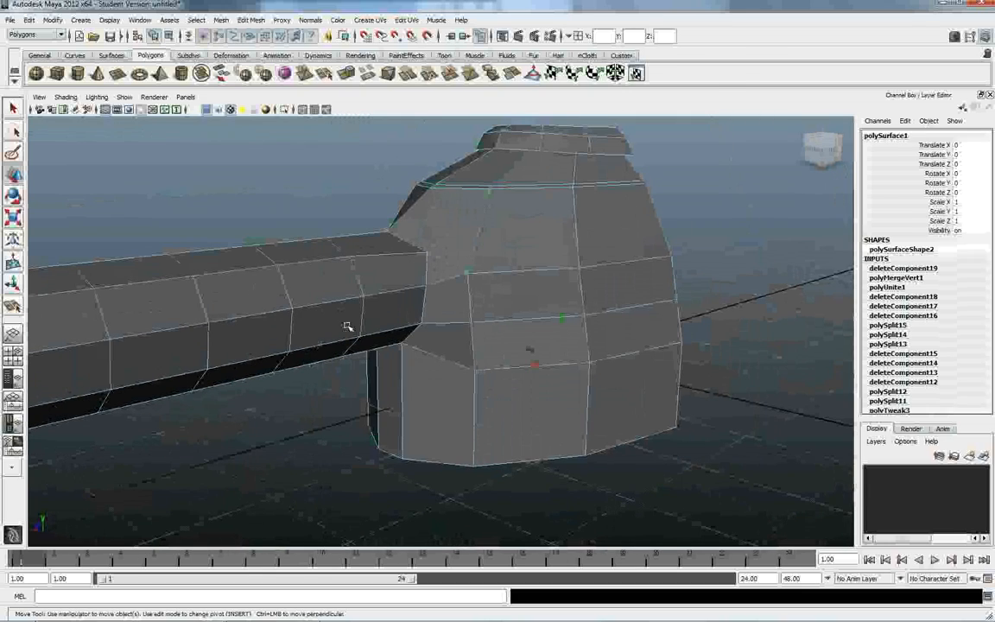
Step: Apply Smooth to the mesh, examine the crease under the arm, and undo the smoothing
left_click(285, 74)
left_click(266, 235)
left_click_drag(266, 235, 447, 304, "alt")
right_click_drag(447, 304, 653, 358, "alt")
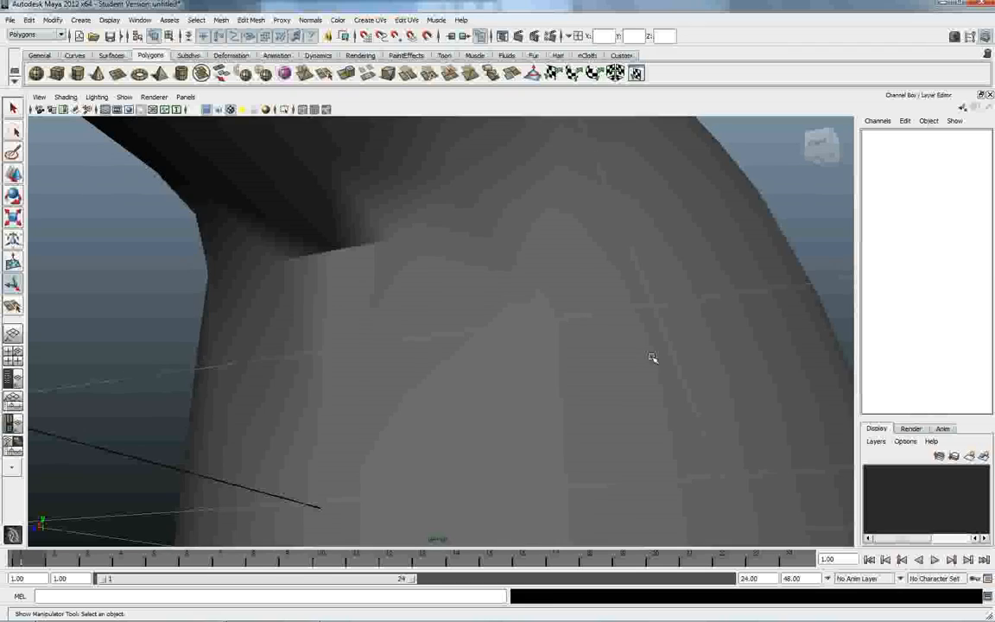
key("ctrl+z")
key("ctrl+z")
Step: Test both corner vertices of the underarm edge by moving each one and undoing each move
left_click_drag(660, 351, 413, 351, "alt")
right_click_drag(413, 351, 672, 413, "alt")
mouse_move(459, 382)
left_mouse_down("alt")
mouse_move(489, 401)
mouse_move(473, 394)
left_mouse_up("alt")
right_click_drag(473, 395, 457, 290)
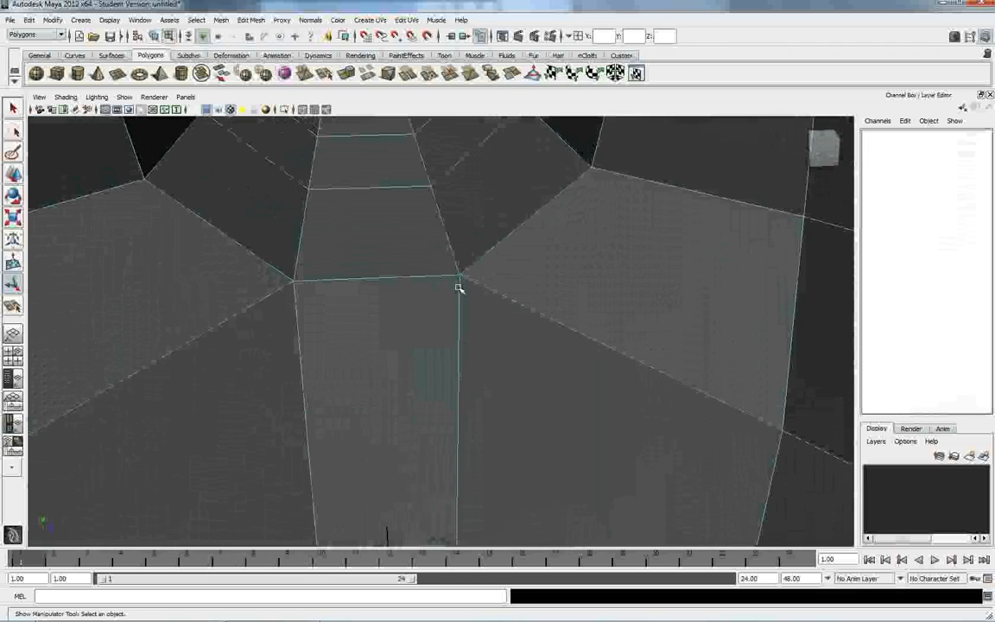
left_click(459, 274)
key("w")
left_click_drag(458, 274, 608, 360)
key("ctrl+z")
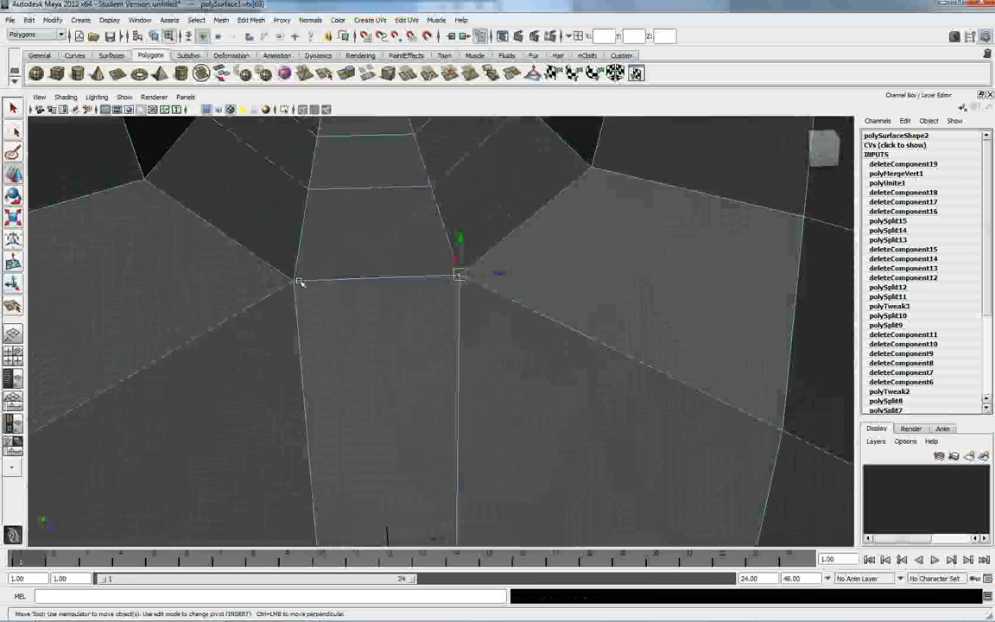
left_click_drag(294, 281, 226, 391)
key("ctrl+z")
Step: Delete the torso face below the armpit and the adjoining first face on the arm's underside
left_click(445, 406)
key("Delete")
left_click(326, 322)
left_click_drag(305, 358, 322, 347, "alt")
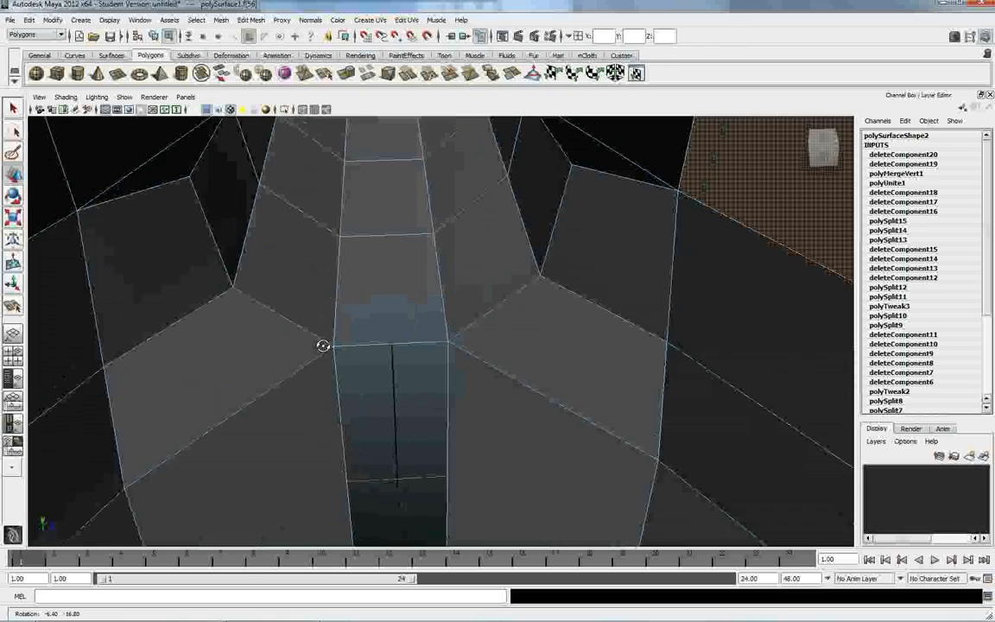
left_click(382, 321)
key("Delete")
Step: Extrude the open edge on the arm's underside and snap the new edge onto the torso's armpit corners
left_click_drag(382, 321, 479, 240, "alt")
right_click_drag(479, 240, 474, 237)
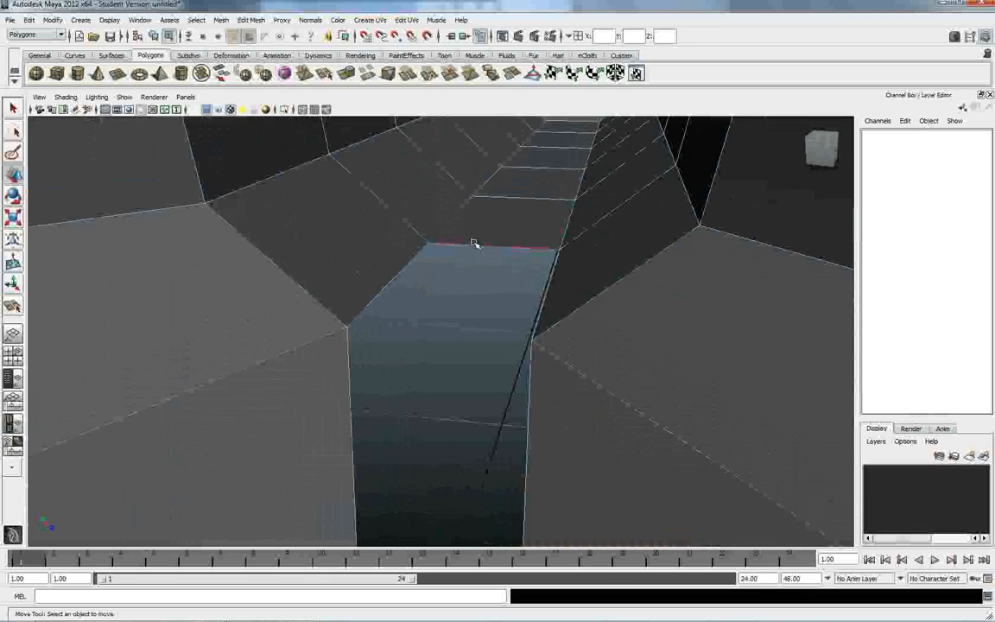
left_click(473, 243)
key("ctrl+e")
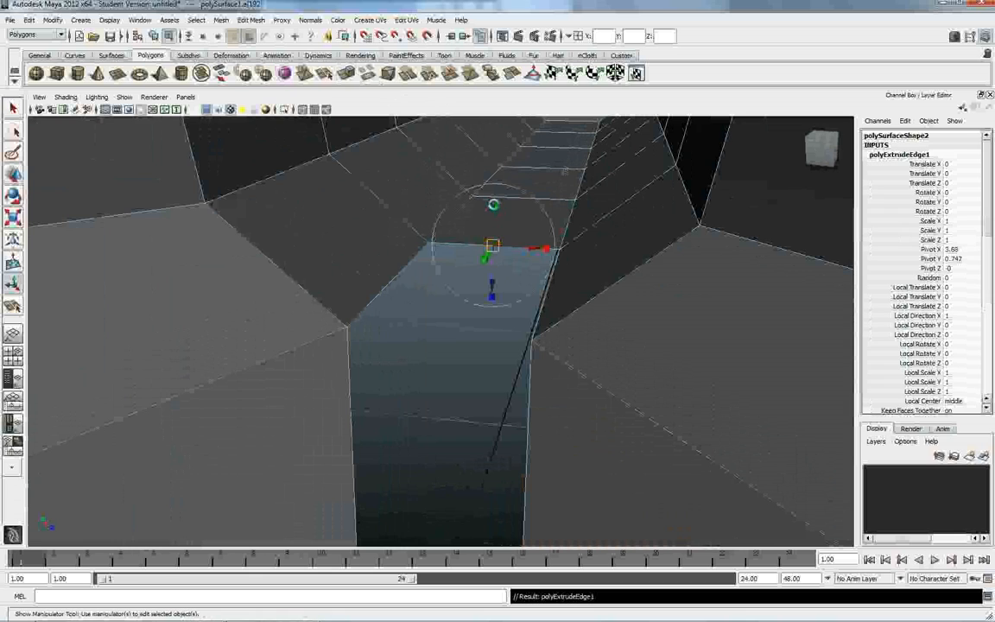
left_click_drag(510, 262, 477, 288, "alt")
key("t")
left_click(480, 285)
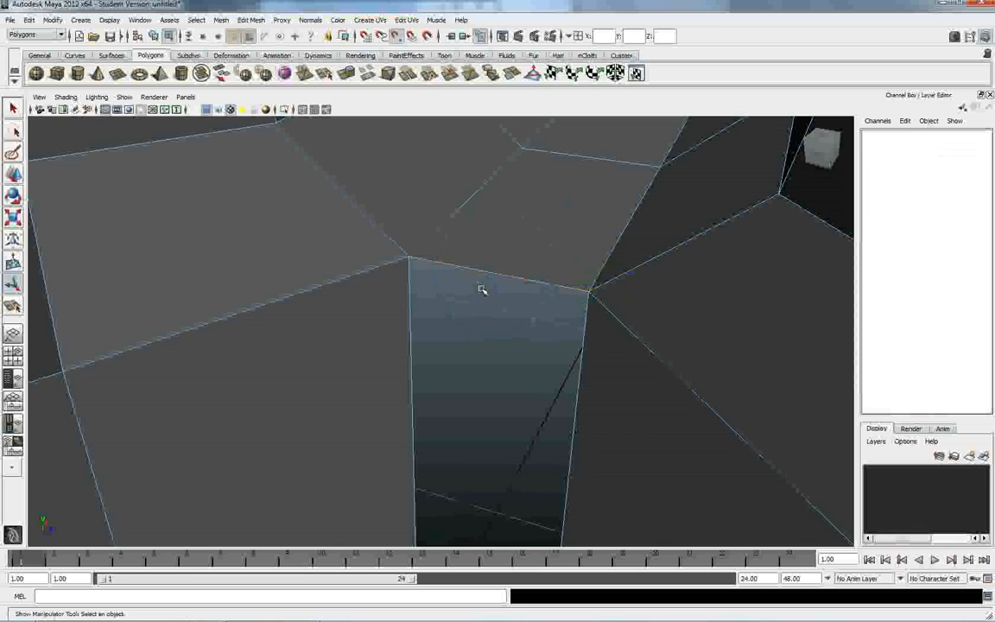
left_click(501, 274)
key("w")
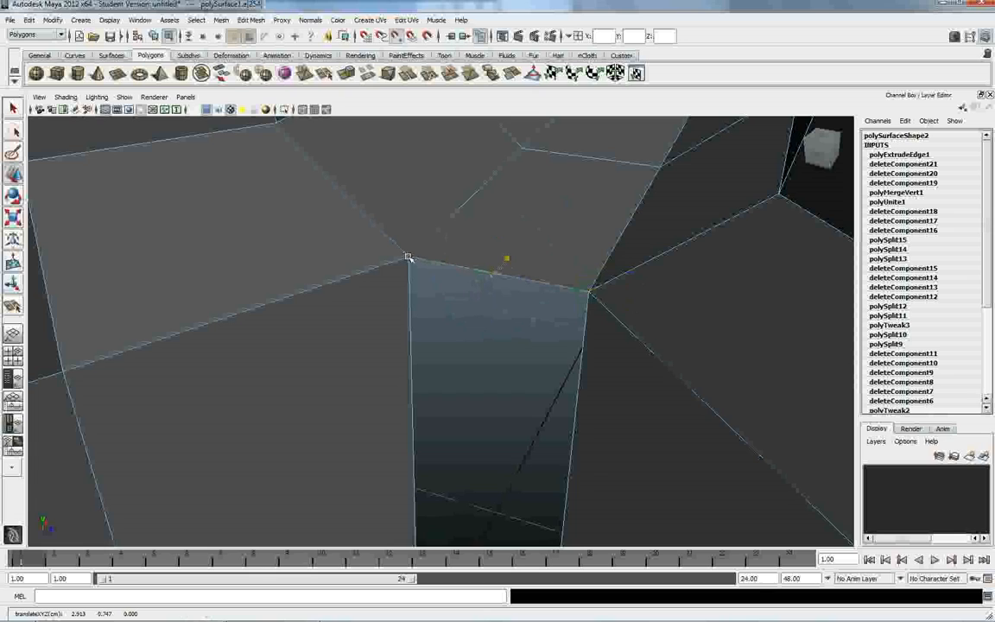
Step: Extrude the armpit edge again and pull it down about 1.261 along local Z to cover the torso gap
key("g")
middle_click_drag(486, 257, 482, 205, "alt")
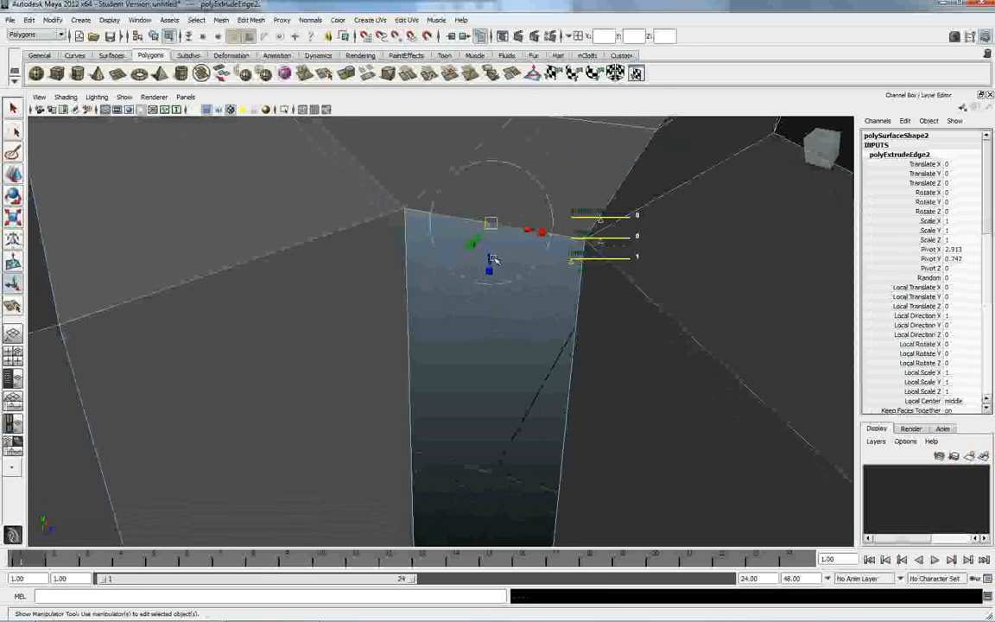
middle_click_drag(499, 272, 494, 183, "alt")
mouse_move(513, 224)
left_mouse_down("alt")
mouse_move(476, 230)
mouse_move(464, 184)
mouse_move(411, 392)
mouse_move(426, 473)
mouse_move(481, 265)
left_mouse_up("alt")
Step: Select the corner vertices of the rebuilt underarm faces and merge them into the surrounding mesh
right_click_drag(479, 218, 529, 205)
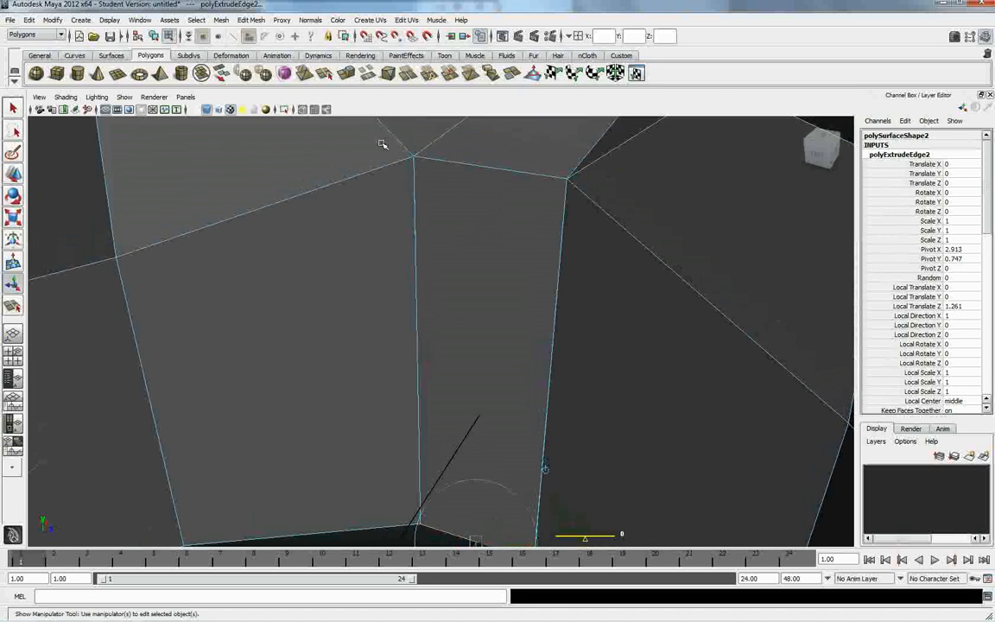
left_click_drag(558, 327, 395, 422, "alt")
left_click_drag(347, 399, 507, 491)
left_click(251, 20)
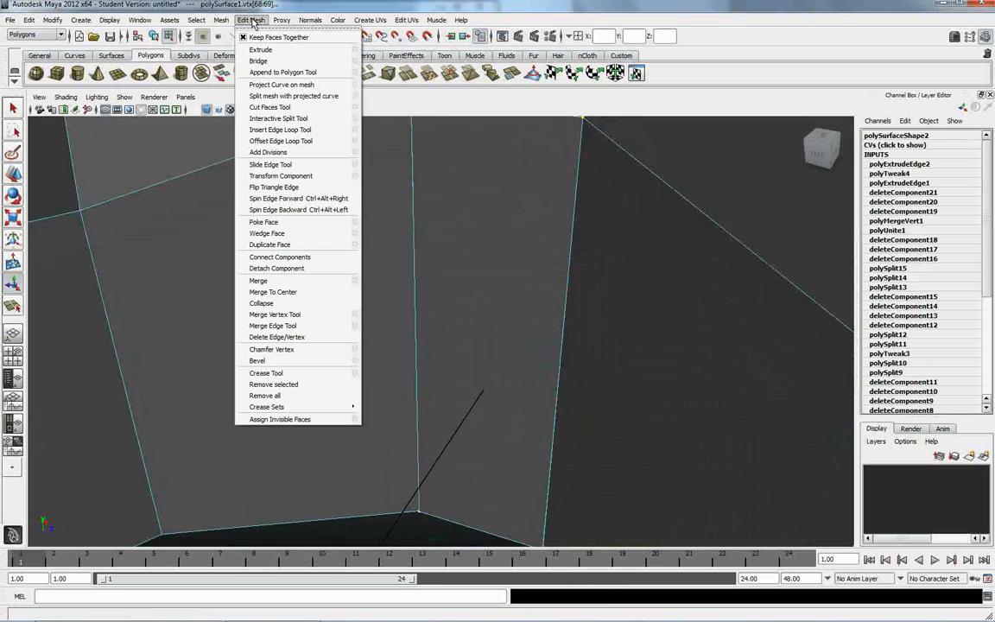
left_click(278, 279)
left_click_drag(452, 328, 553, 298, "alt")
right_click_drag(553, 298, 159, 251, "alt")
left_click_drag(160, 251, 733, 344, "alt")
Step: Select the repaired mesh as a whole object and apply Smooth to it
key("F8")
left_click(613, 361)
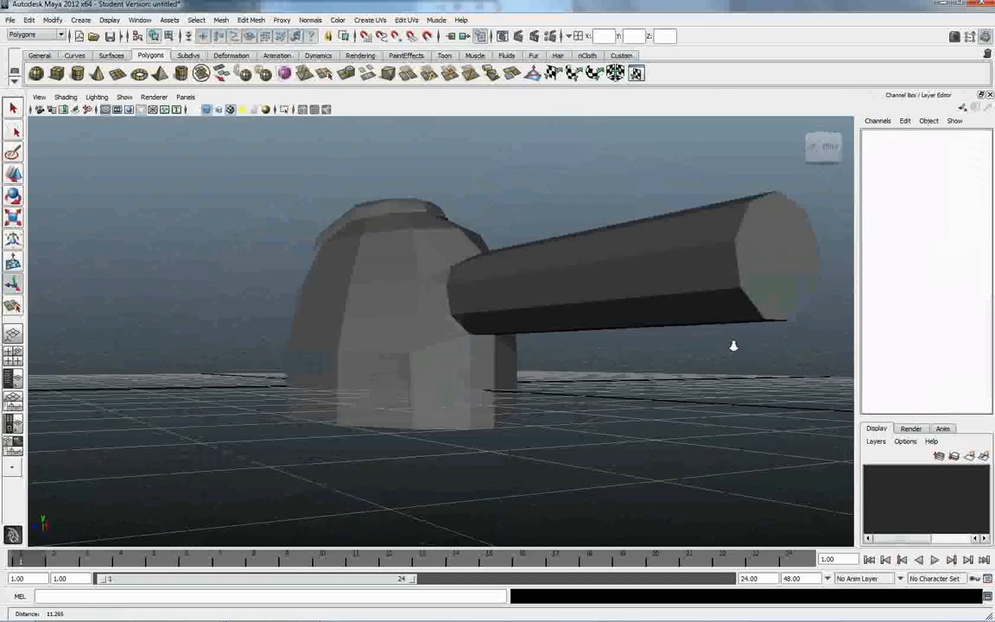
scroll(478, 268, "up", 5)
left_click(477, 267)
left_click_drag(535, 300, 482, 236, "alt")
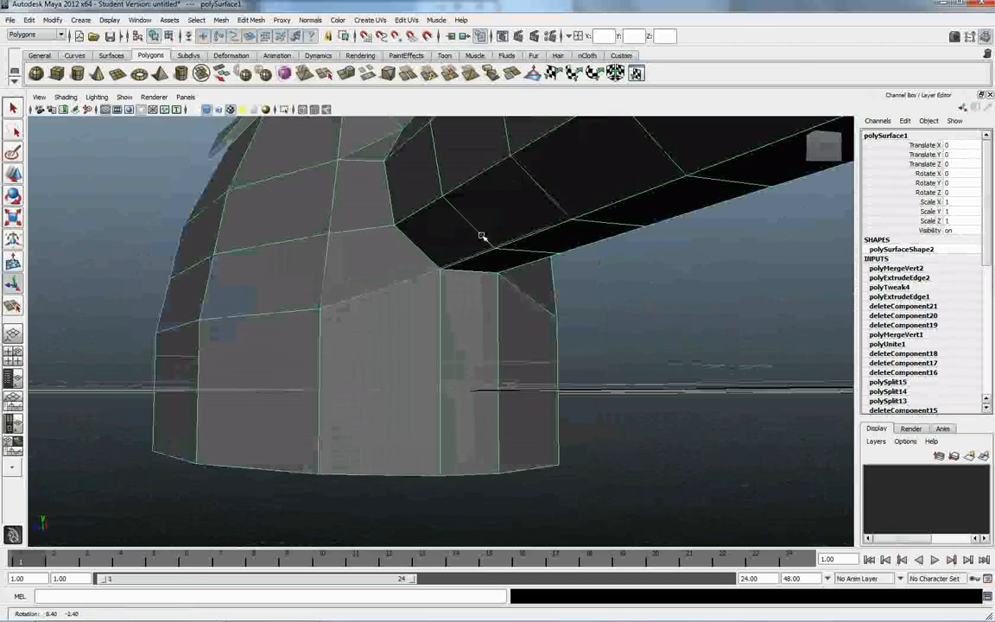
right_click_drag(482, 236, 697, 335, "shift")
left_click(697, 335)
left_click_drag(697, 335, 689, 369, "alt")
Step: Examine the smoothed underarm and shoulder seam from several angles, with and without the wireframe
left_click_drag(476, 296, 342, 252, "alt")
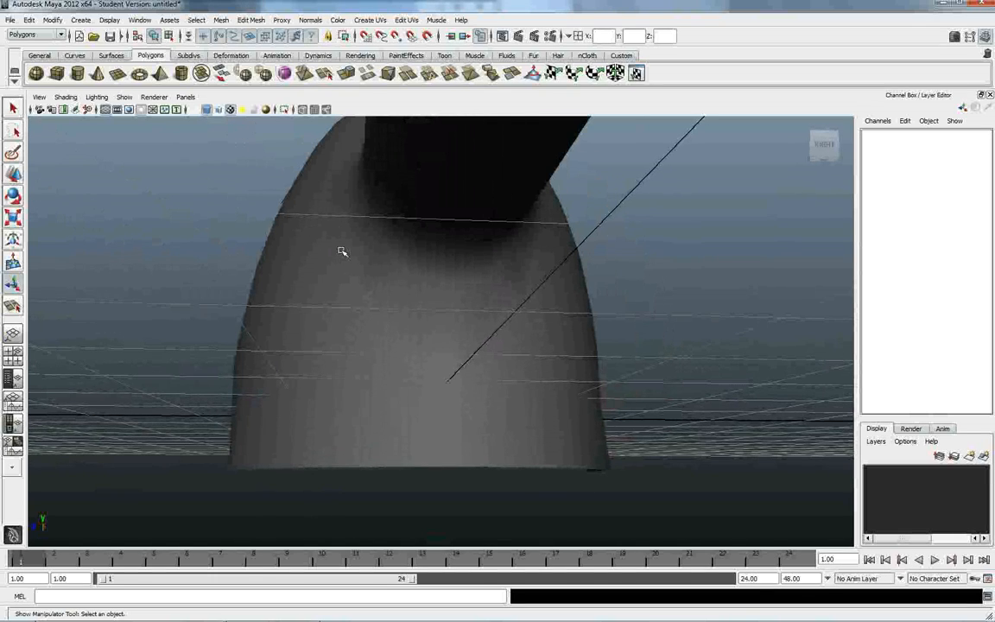
right_click_drag(320, 236, 506, 412, "alt")
left_click_drag(505, 412, 594, 452, "alt")
right_click_drag(659, 421, 545, 339, "alt")
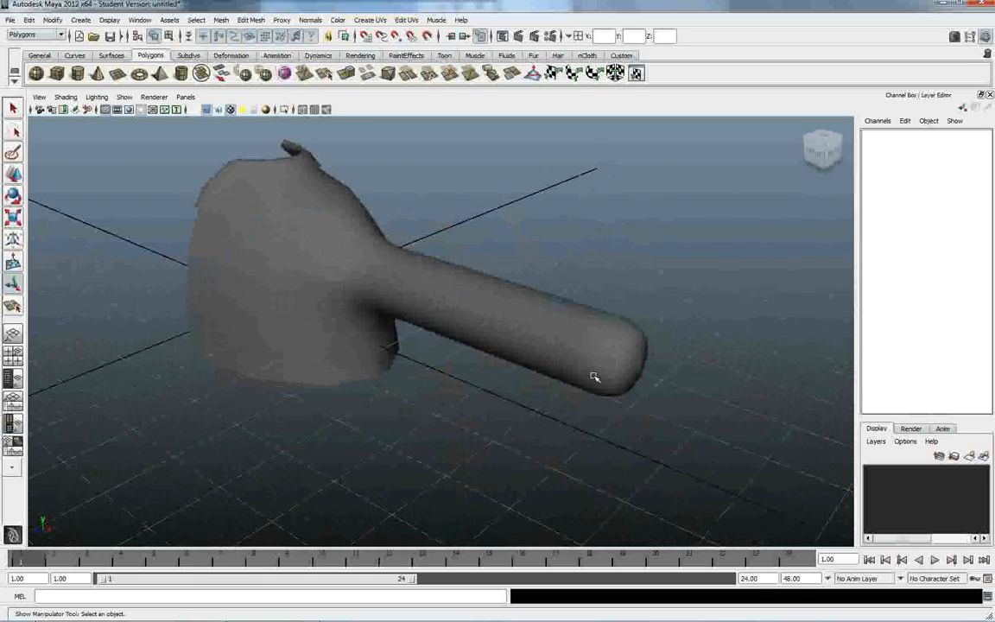
left_click_drag(417, 435, 492, 428, "alt")
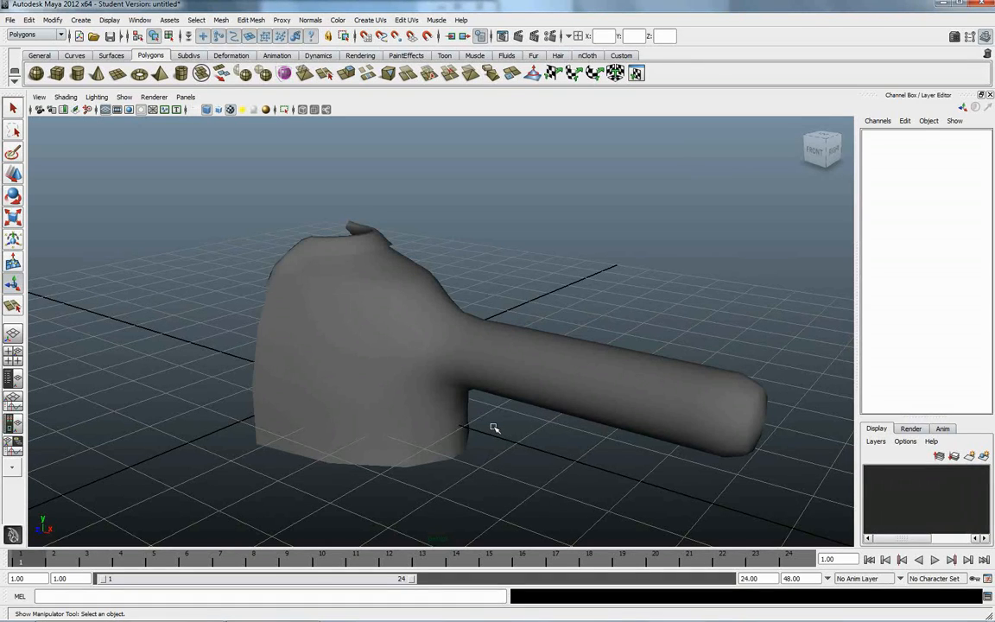
left_click(450, 374)
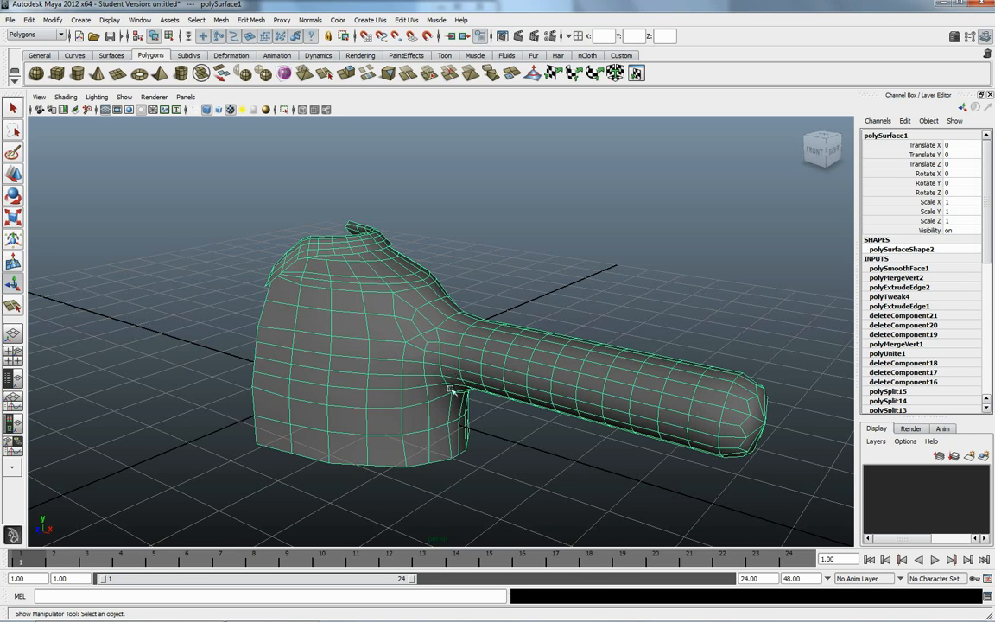
right_click_drag(479, 361, 628, 399, "alt")
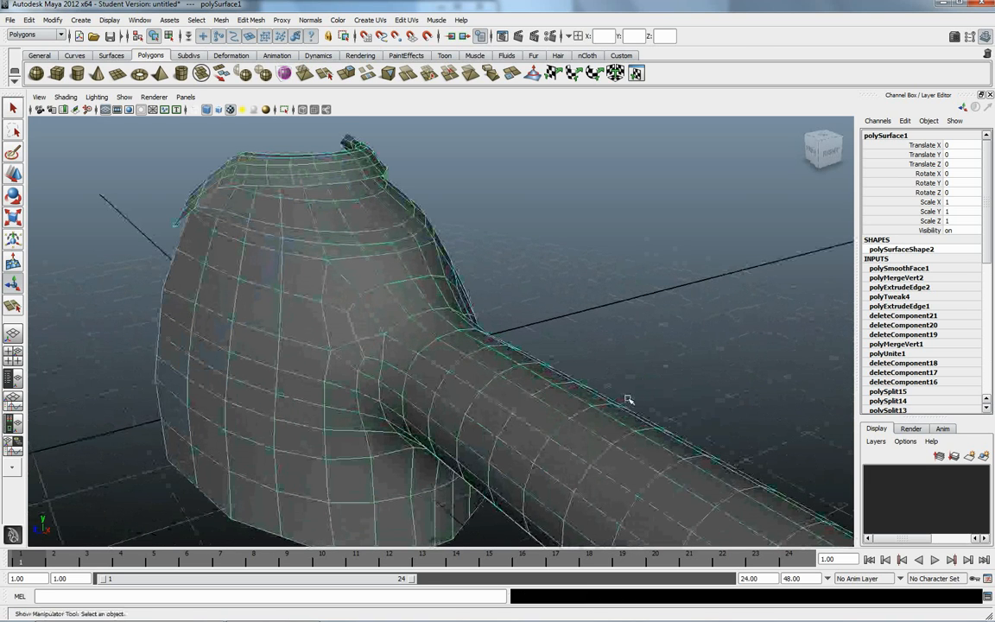